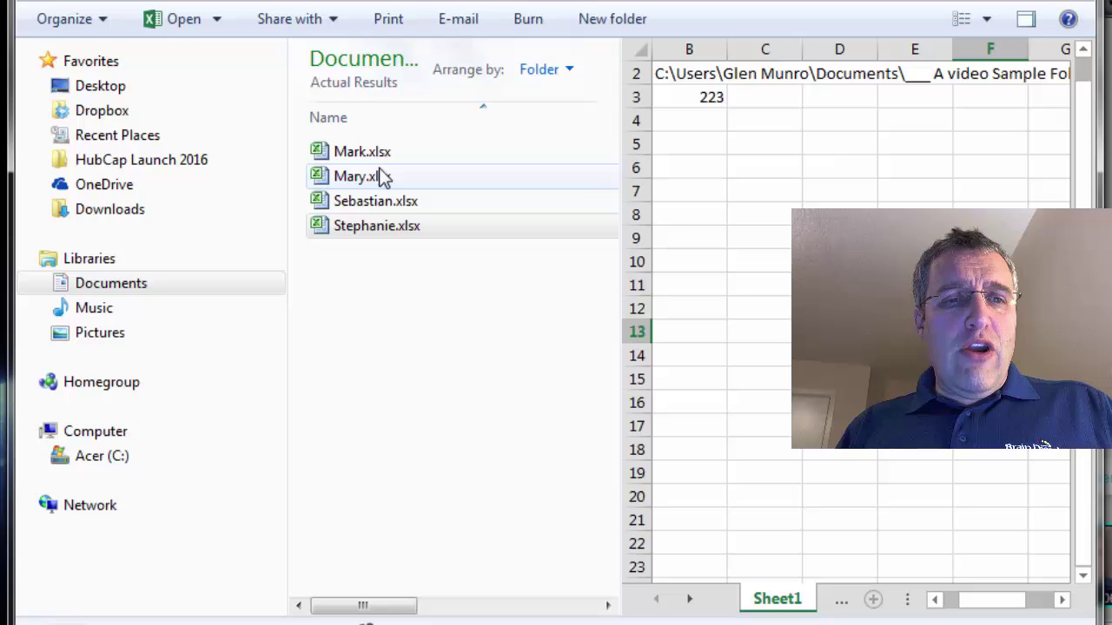
# Step: Save and close Copy of Mark.xlsx, returning to the Actual Results folder of four workbooks
pyautogui.click(360, 155)
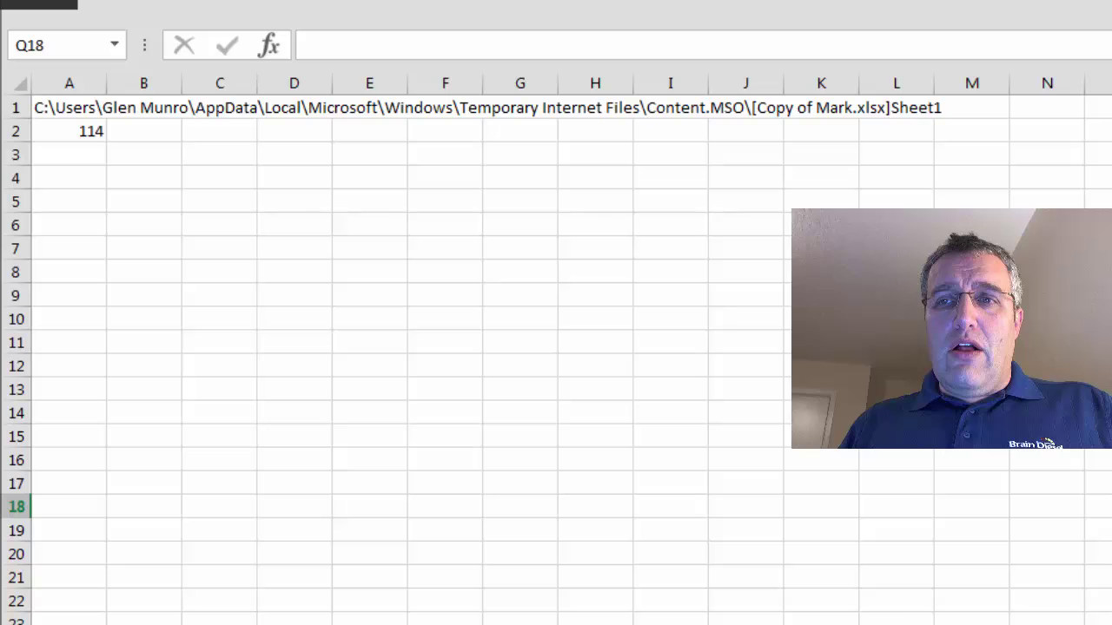
pyautogui.hotkey('ctrl', 'w')
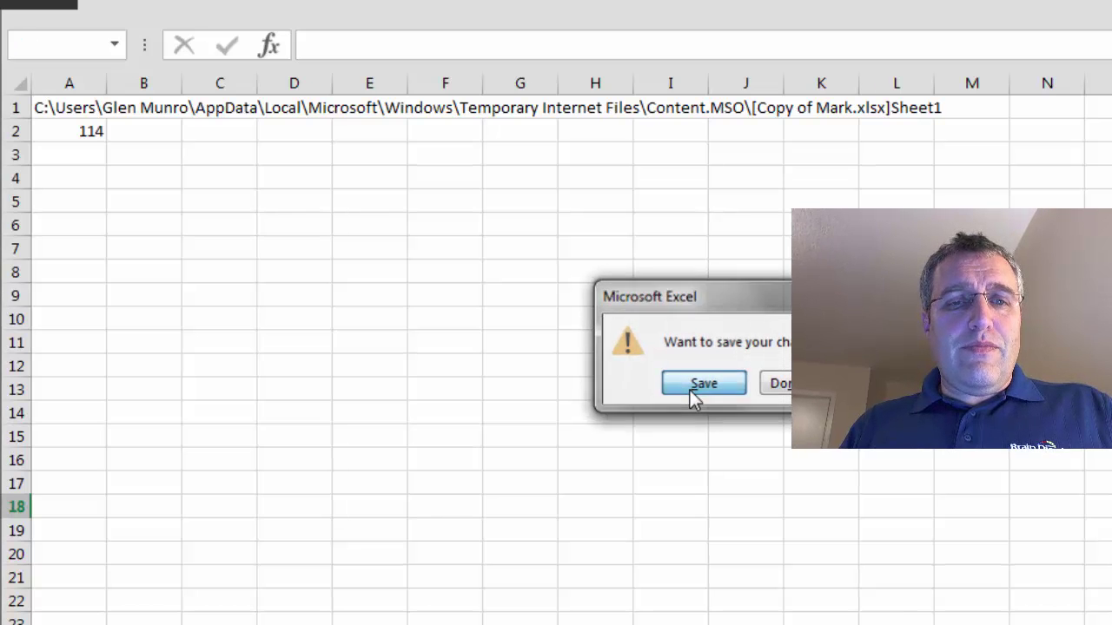
pyautogui.click(689, 390)
pyautogui.doubleClick(340, 226)
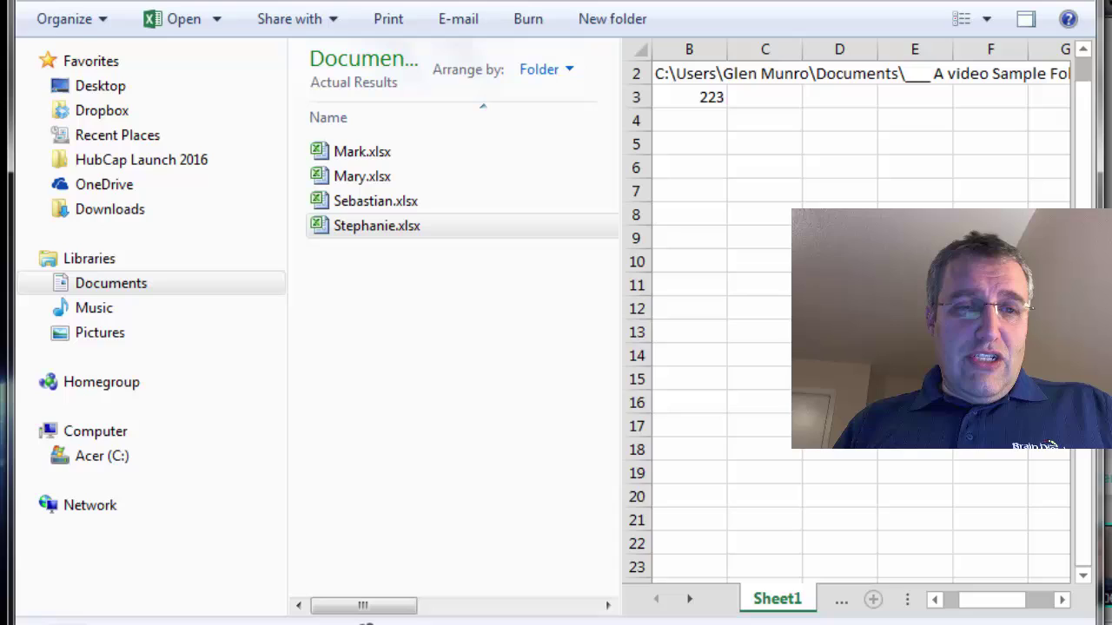
pyautogui.press('Return')
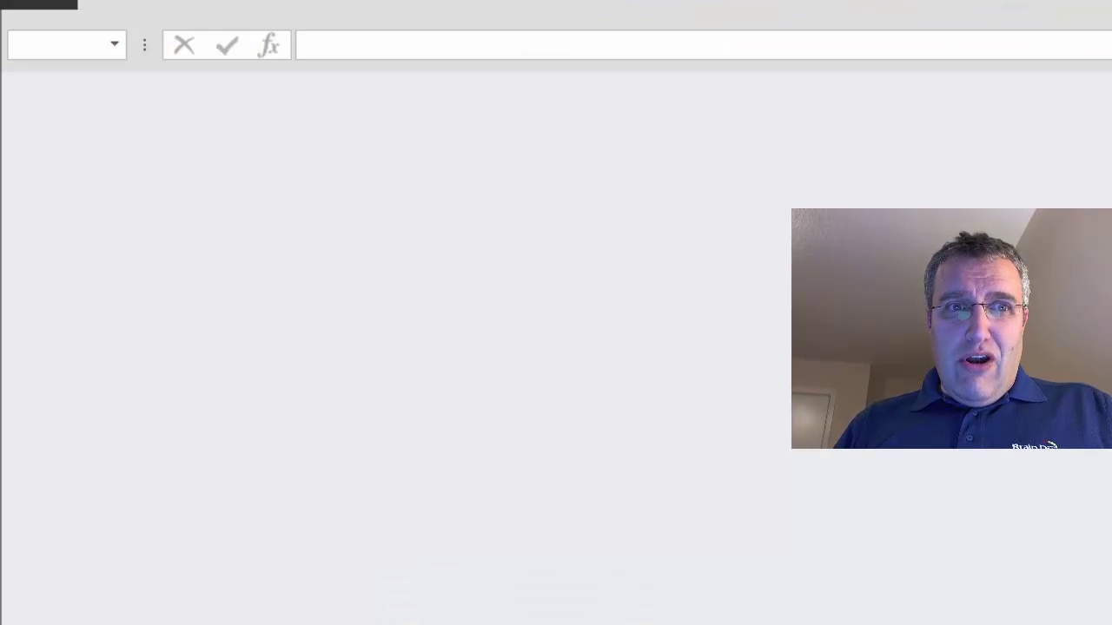
pyautogui.moveTo(153, 624)
pyautogui.moveTo(243, 624)
pyautogui.click(261, 608)
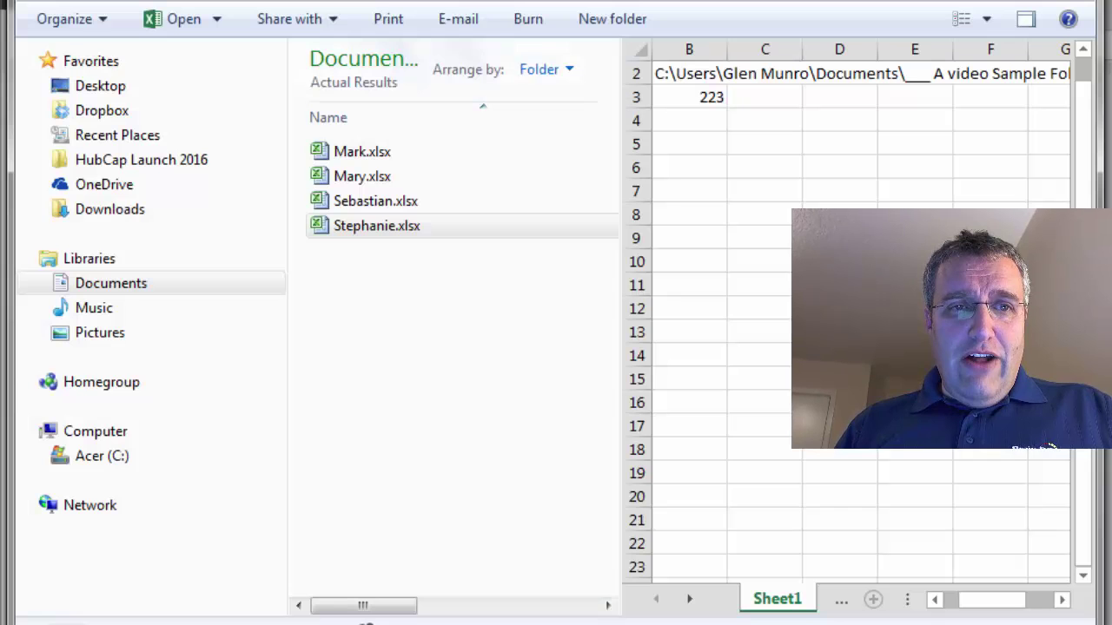
# Step: Open Mark.xlsx, read its row-1 folder path ending in Actual Results, and close the workbook
pyautogui.doubleClick(347, 153)
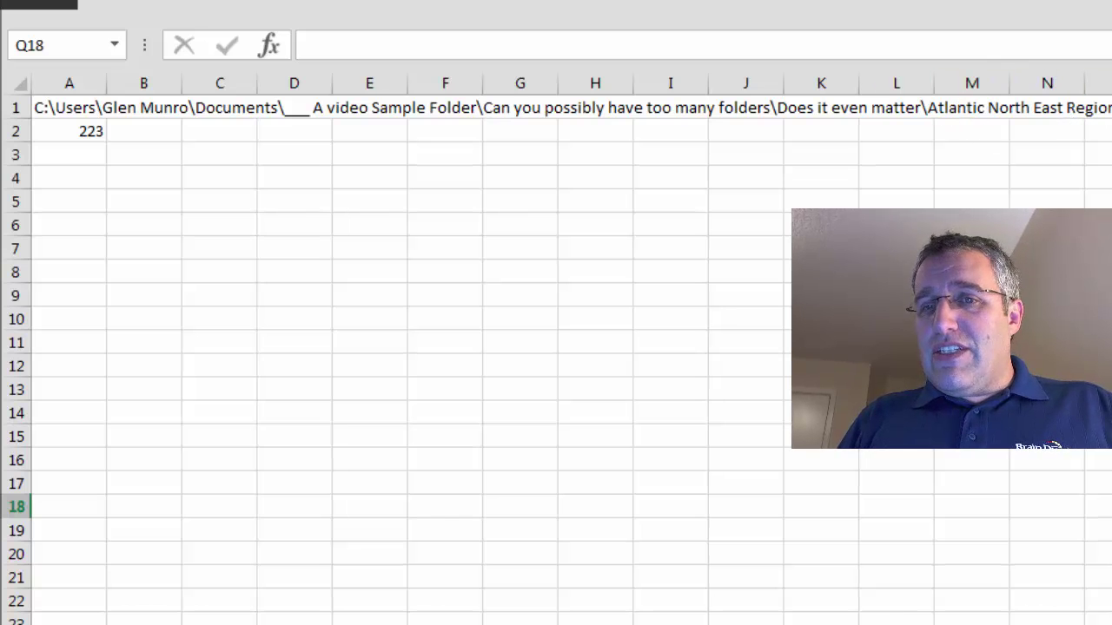
pyautogui.press('Up')
pyautogui.press('Up')
pyautogui.press('Right')
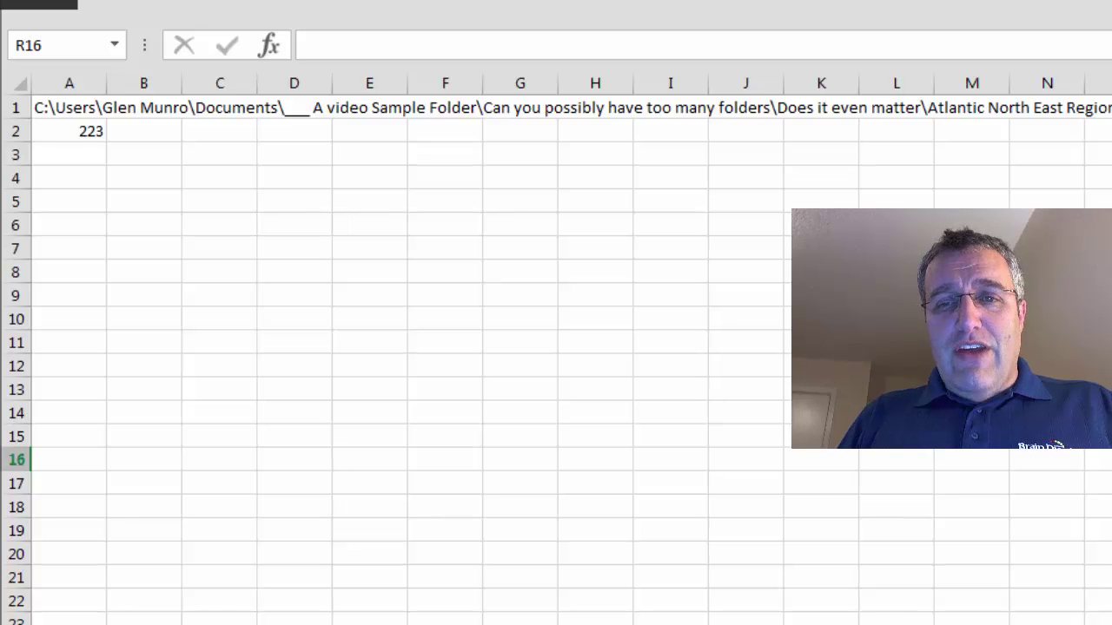
pyautogui.hscroll(10, 572, 348)
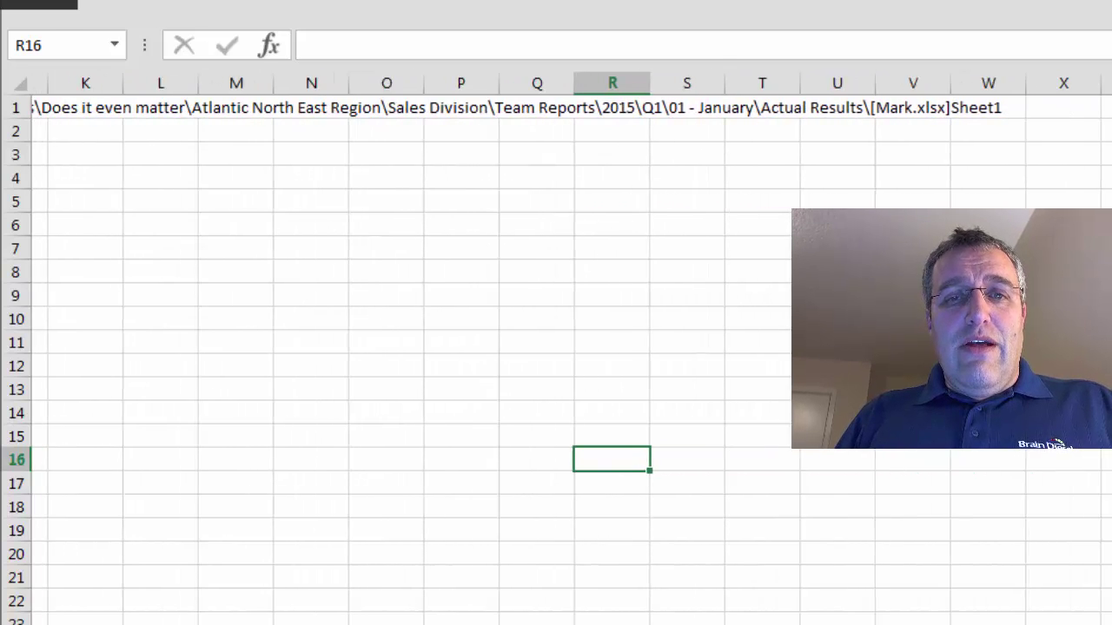
pyautogui.hscroll(1, 572, 347)
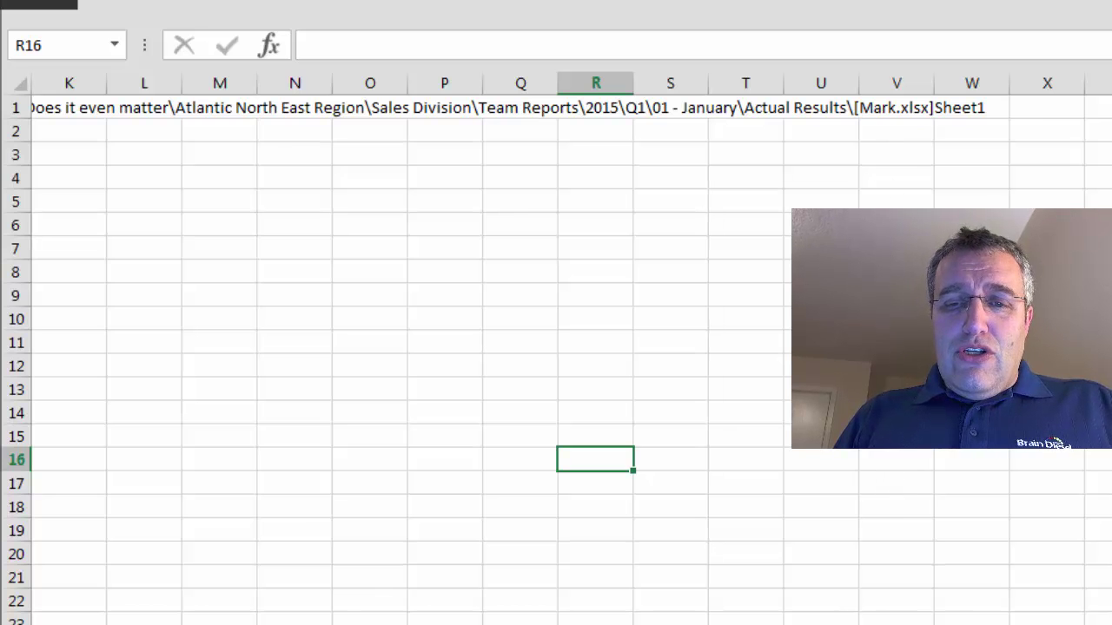
pyautogui.hscroll(-10, 558, 462)
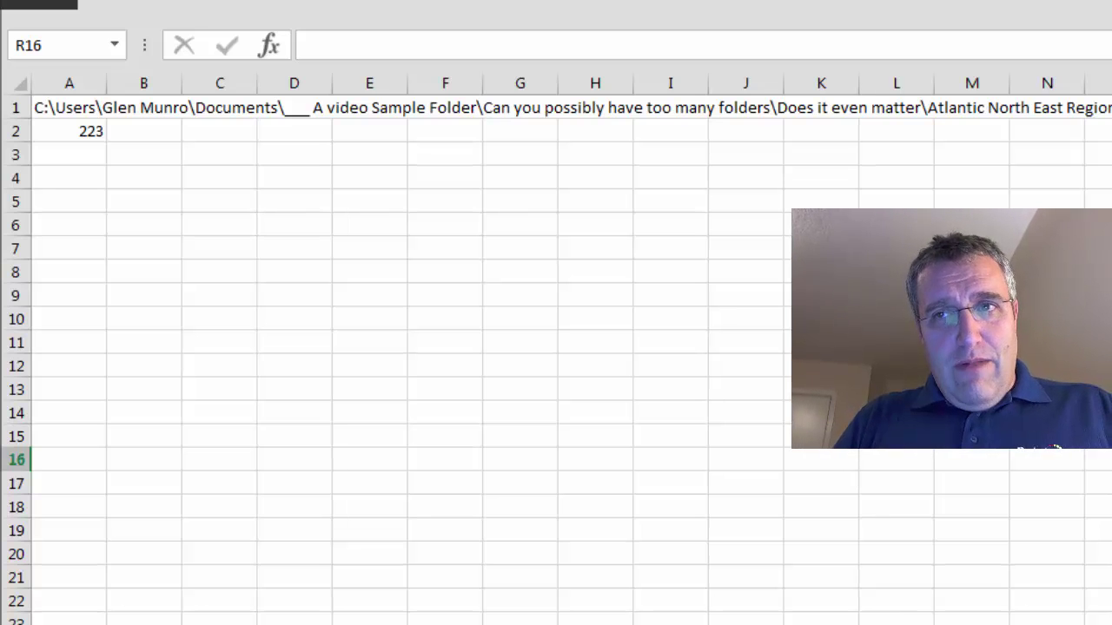
pyautogui.hotkey('alt', 'F4')
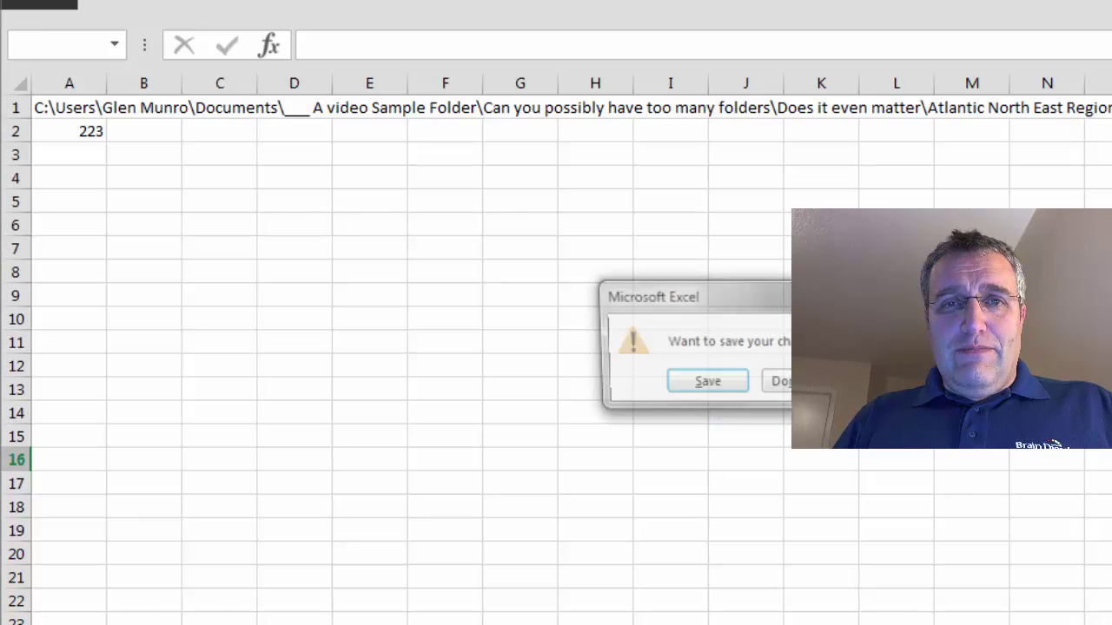
# Step: Save and close Mark, then select all four workbooks
pyautogui.click(704, 382)
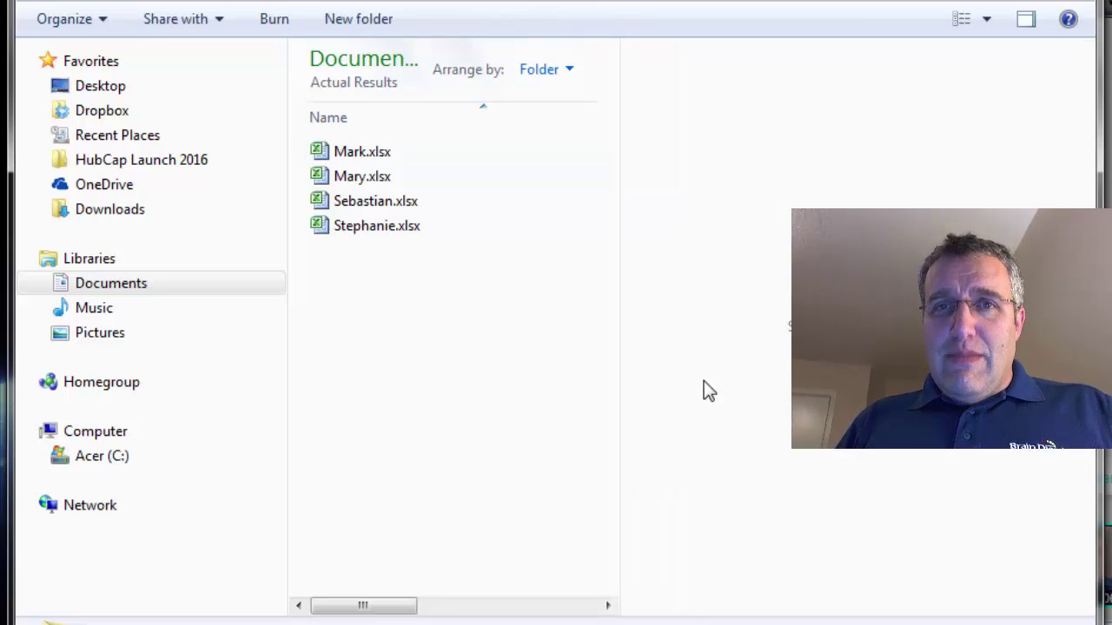
pyautogui.click(365, 155)
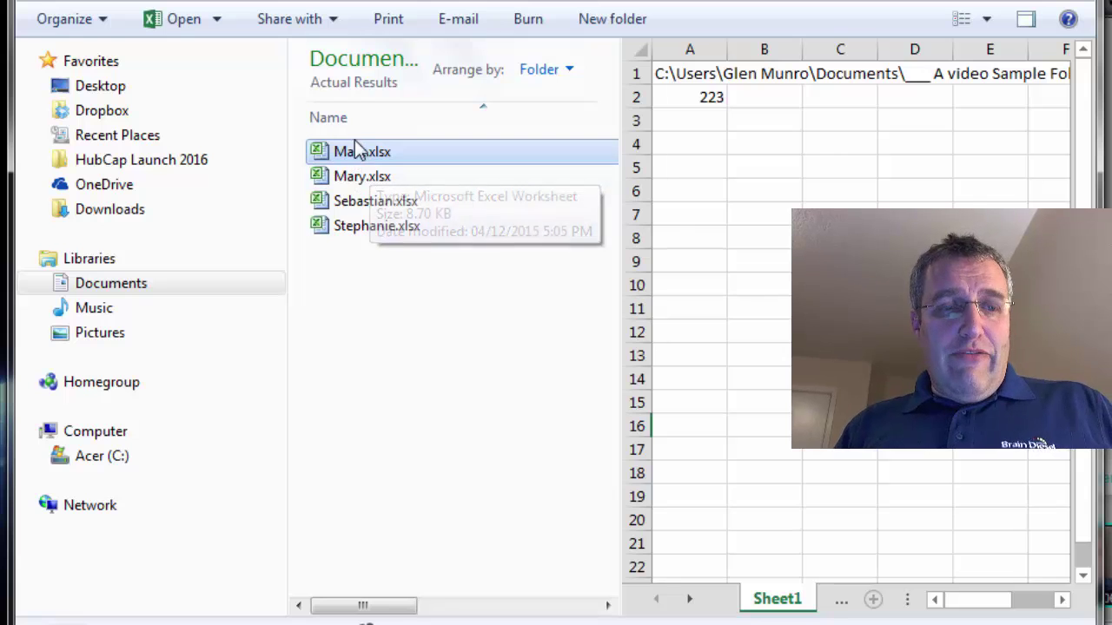
pyautogui.keyDown('shift'); pyautogui.click(342, 232); pyautogui.keyUp('shift')
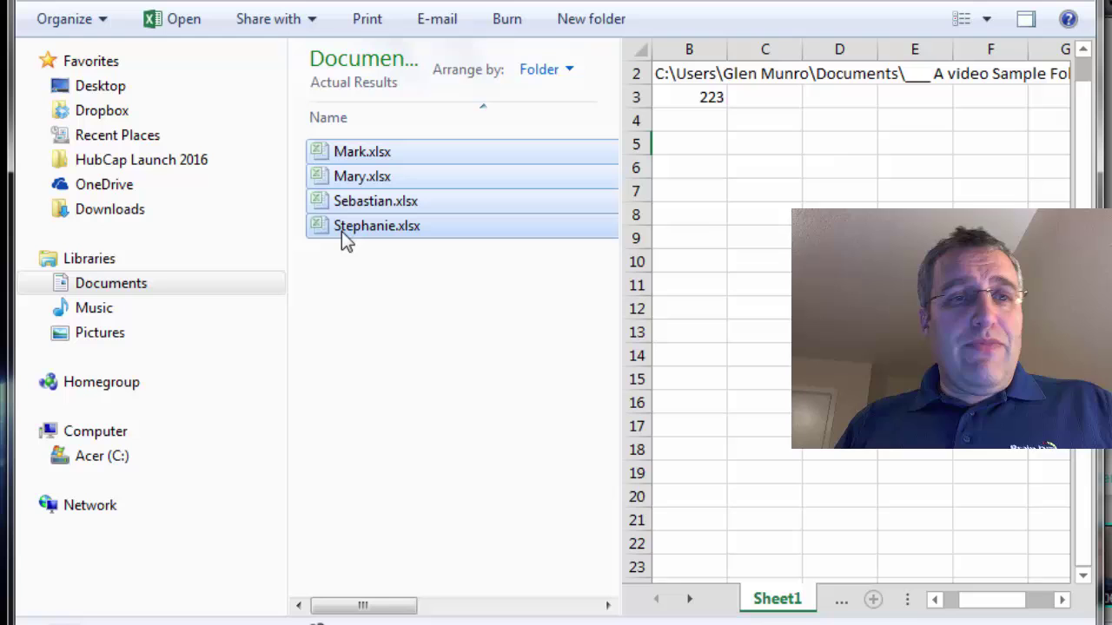
# Step: Paste the four workbooks into the 'Can you possibly have too many folders' folder
pyautogui.click(109, 1)
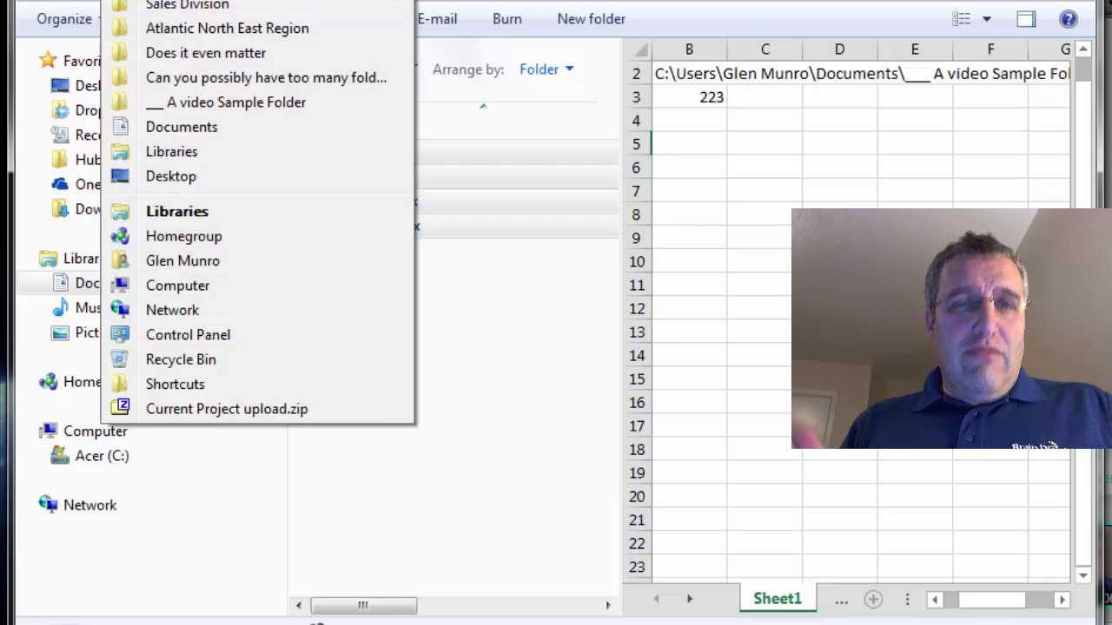
pyautogui.press('Escape')
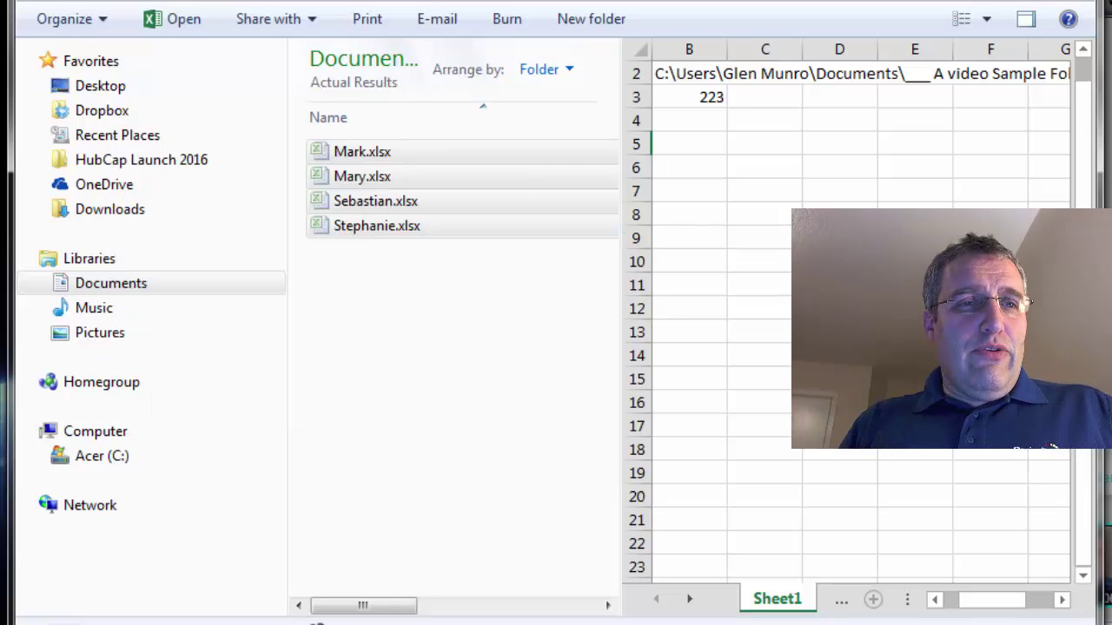
pyautogui.press('F4')
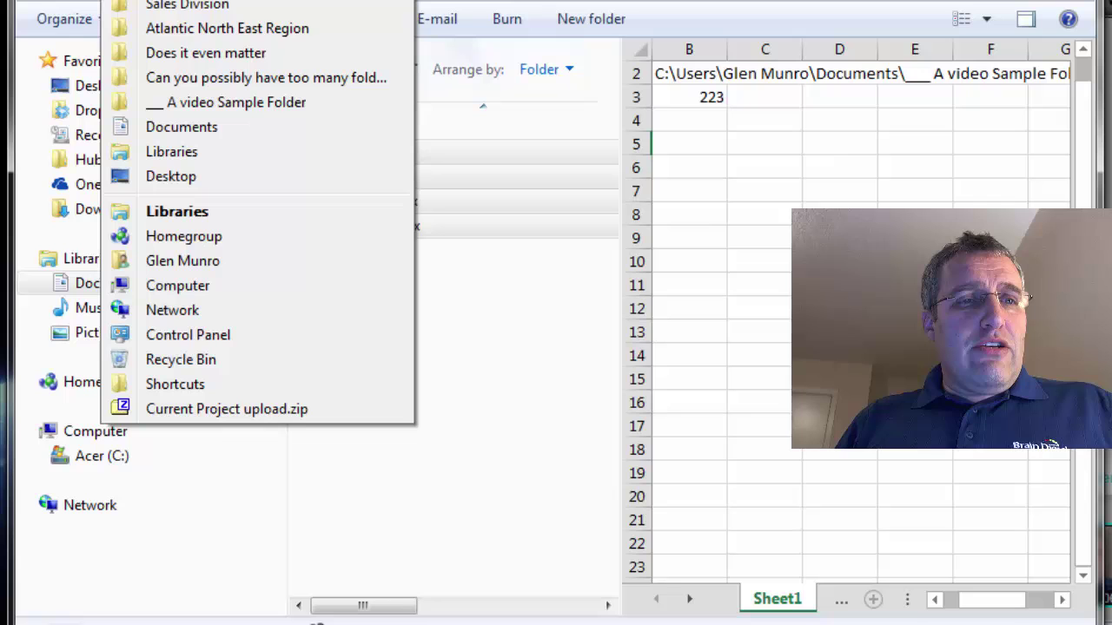
pyautogui.click(178, 105)
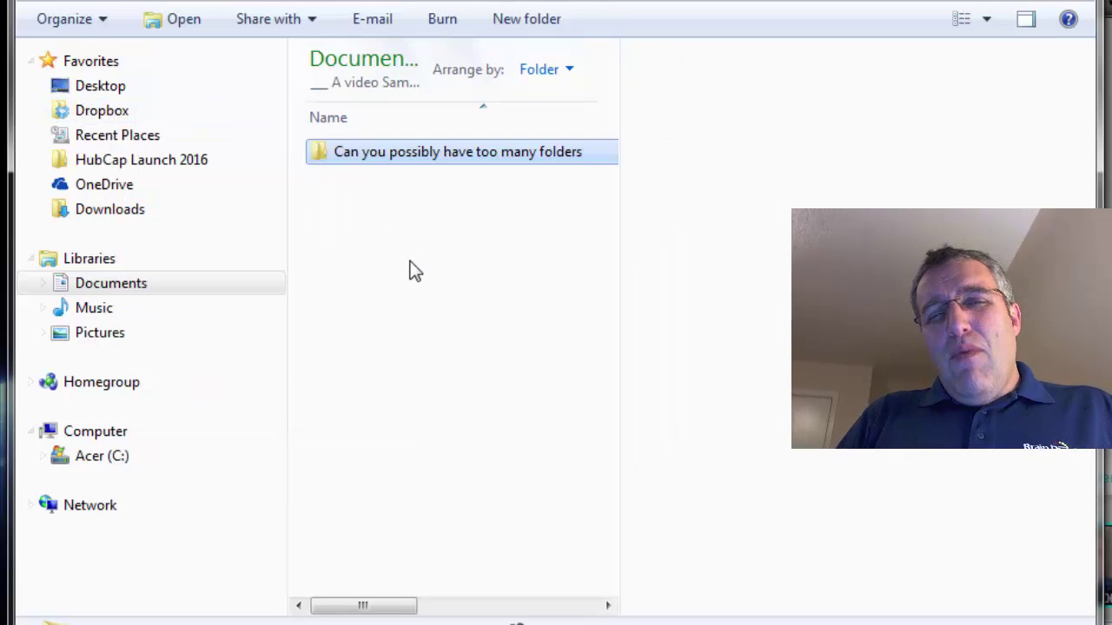
pyautogui.doubleClick(394, 153)
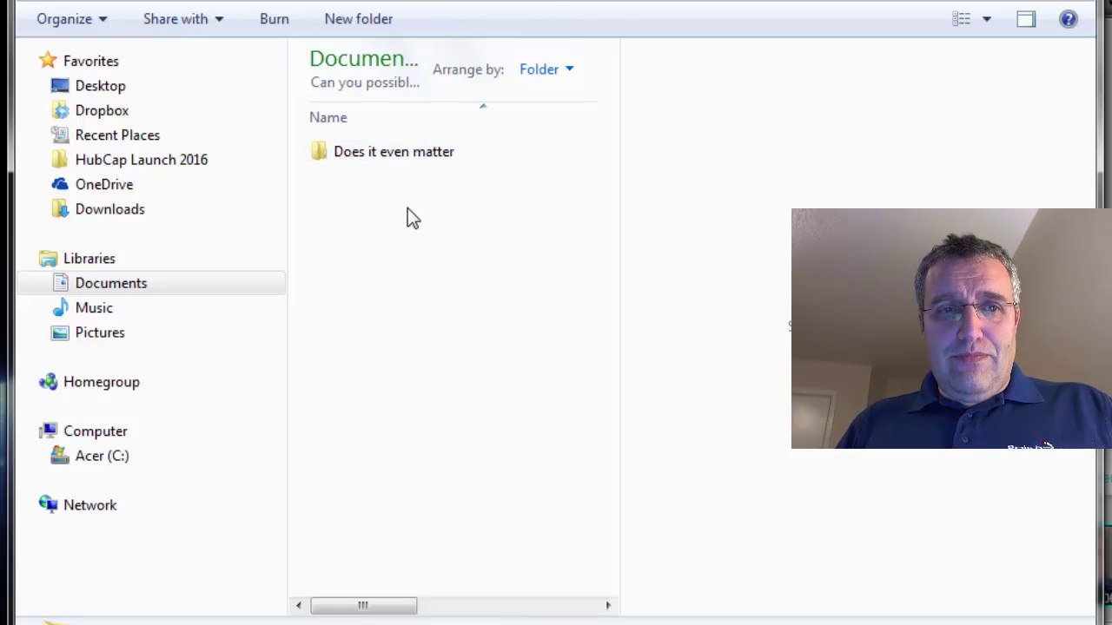
pyautogui.hotkey('ctrl', 'v')
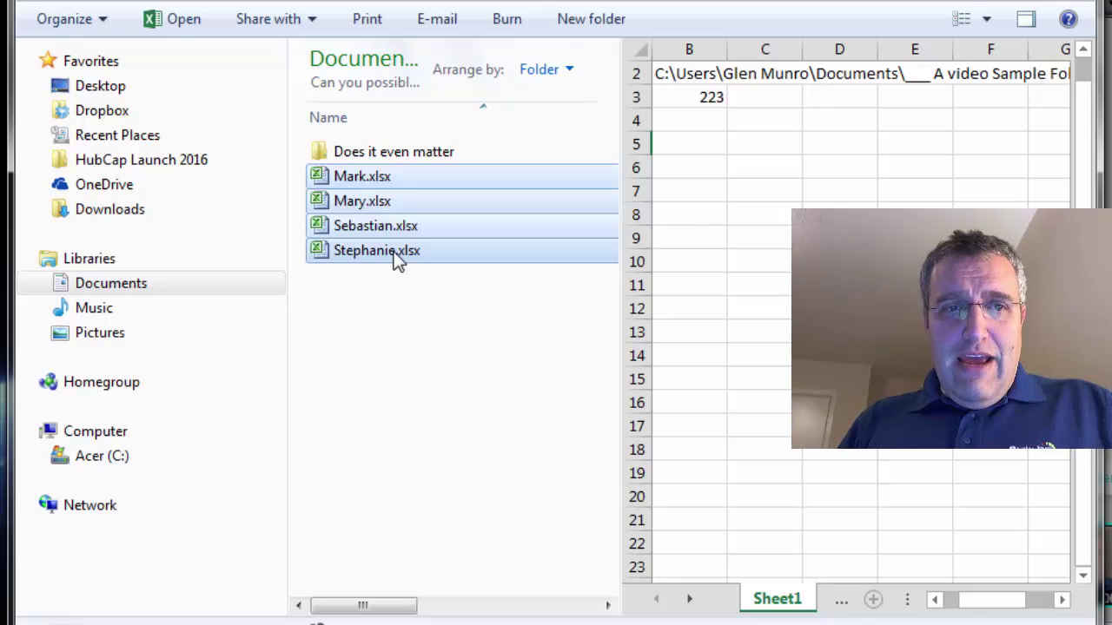
# Step: Reopen Mark.xlsx and Stephanie.xlsx to confirm paths ending at 'Can you possibly have too many folders', saving Mark
pyautogui.click(356, 182)
pyautogui.doubleClick(355, 182)
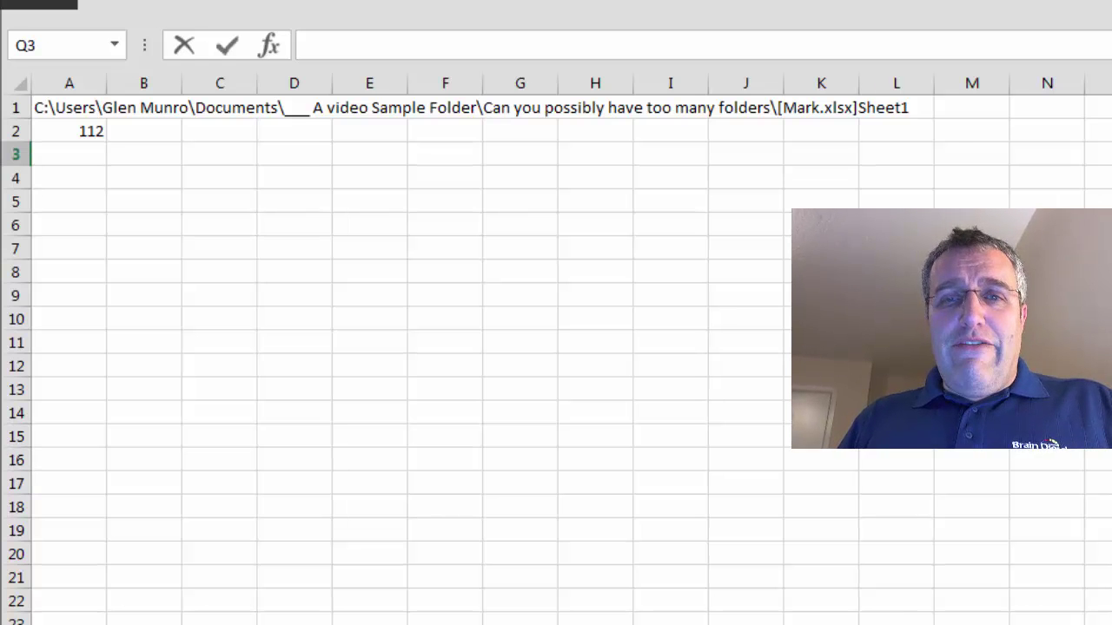
pyautogui.hotkey('alt', 'F4')
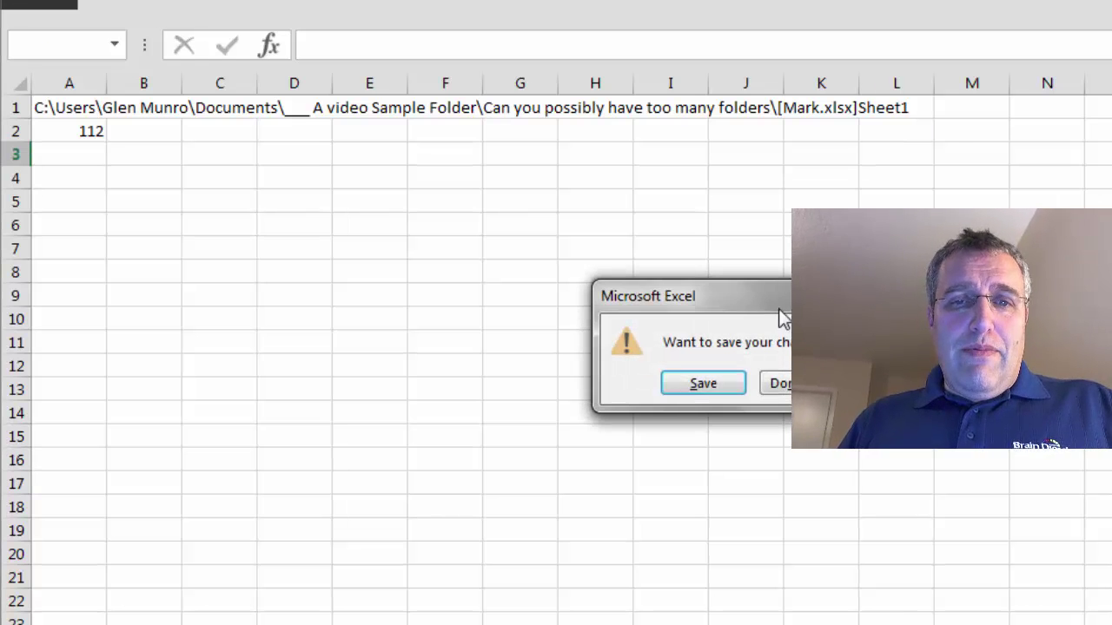
pyautogui.click(707, 389)
pyautogui.doubleClick(357, 250)
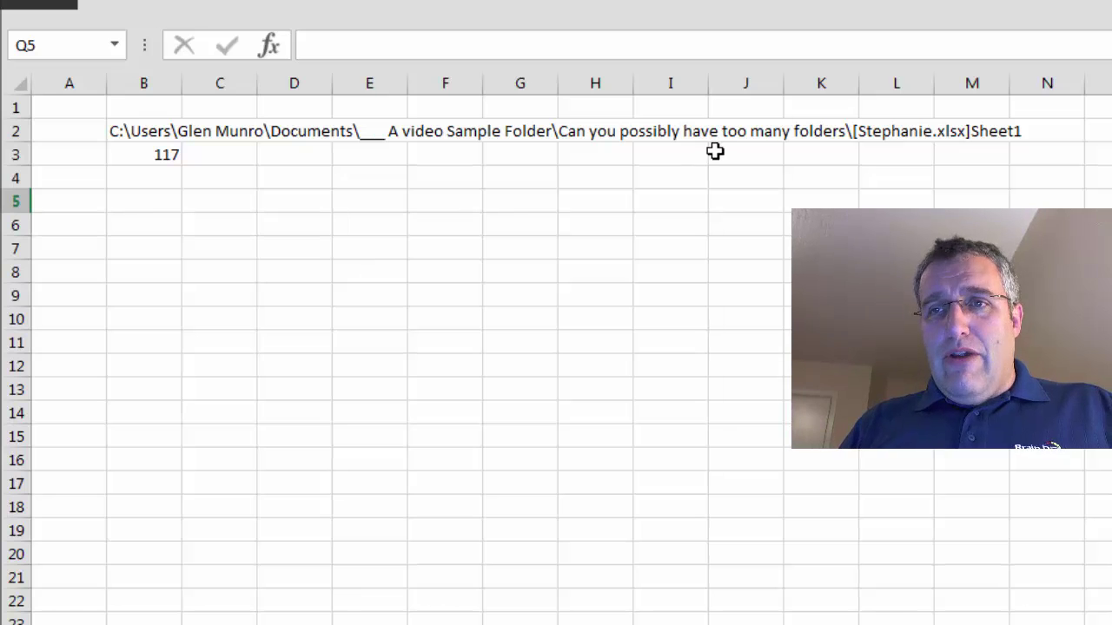
pyautogui.hotkey('ctrl', 'w')
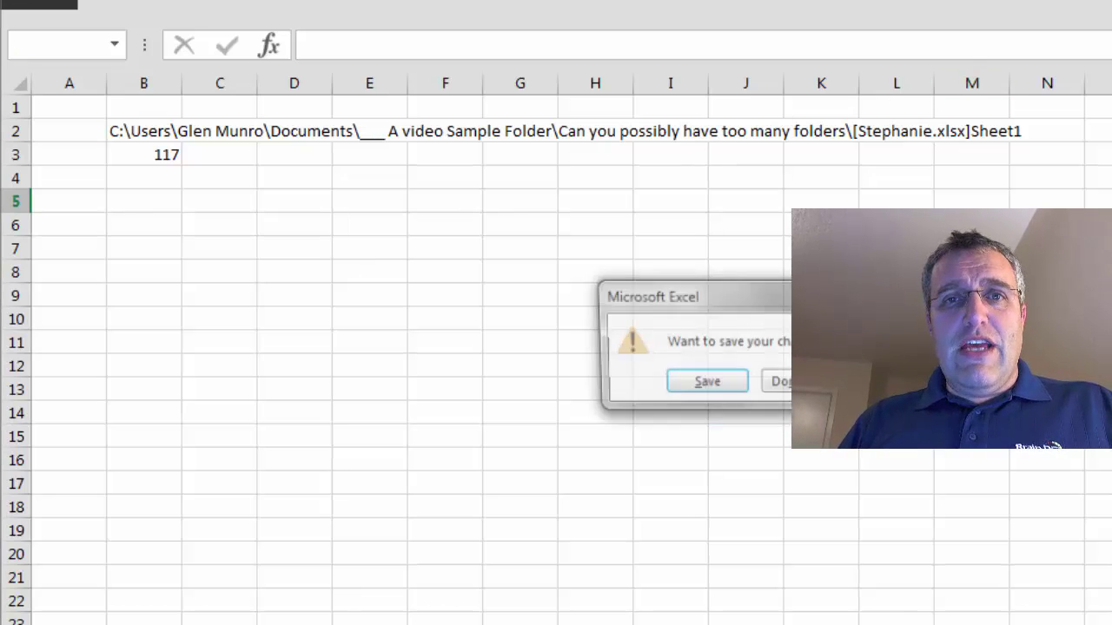
# Step: Save and close Stephanie, then delete the 'Does it even matter' subfolder
pyautogui.click(721, 395)
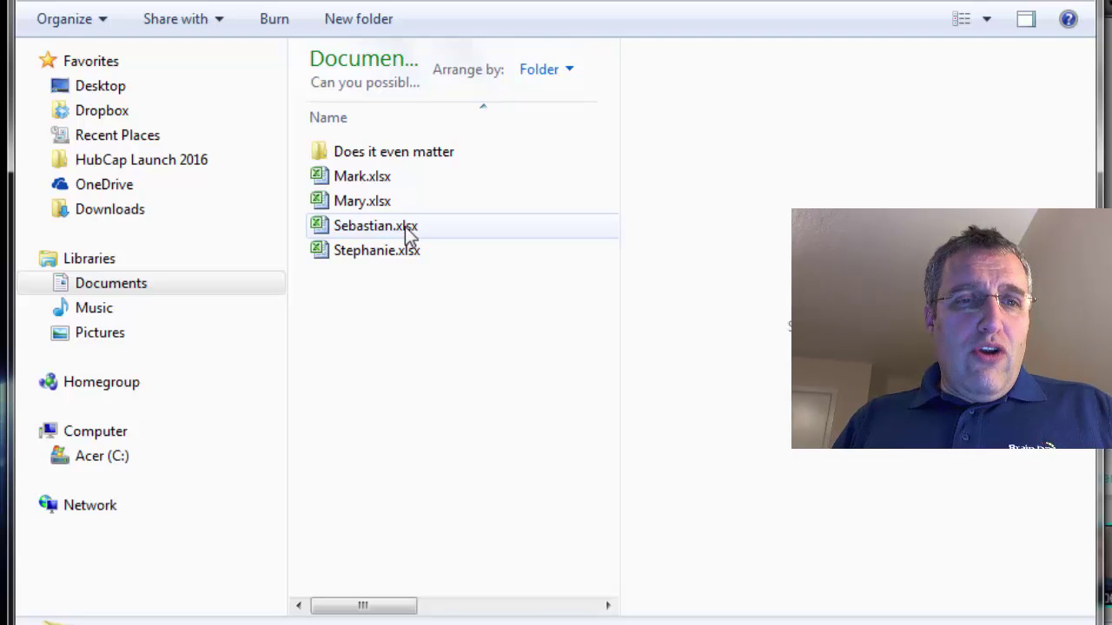
pyautogui.click(376, 156)
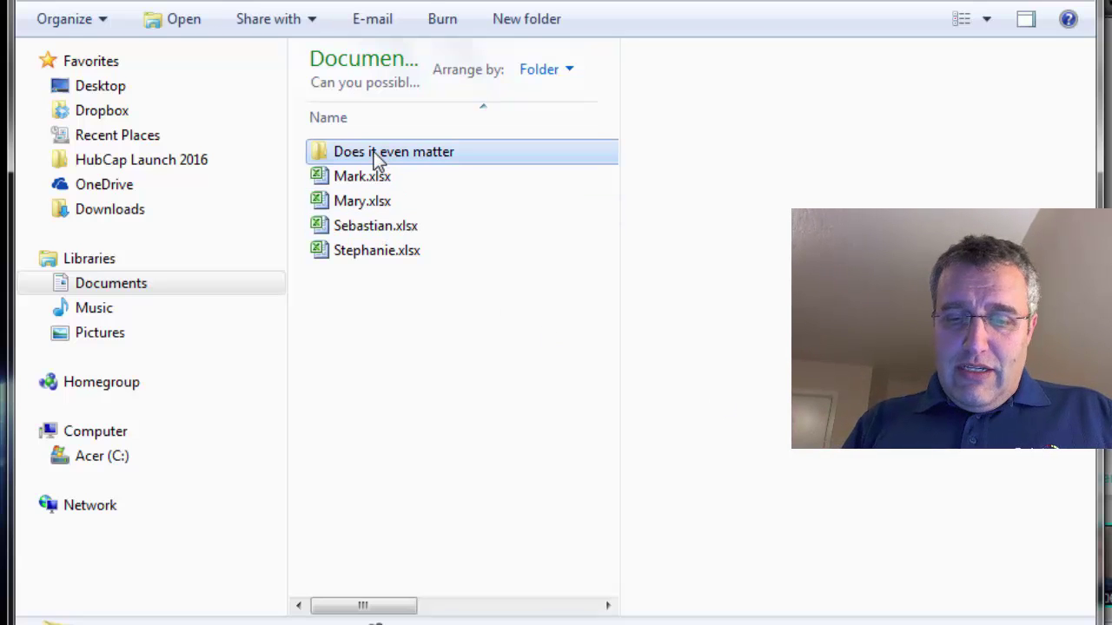
pyautogui.press('Delete')
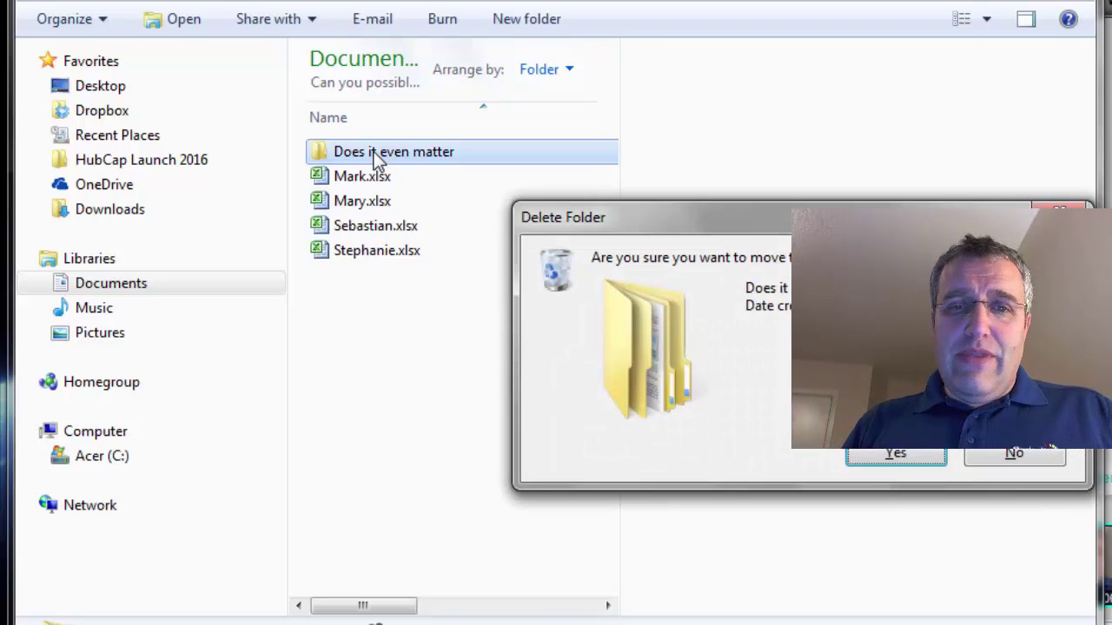
pyautogui.click(895, 461)
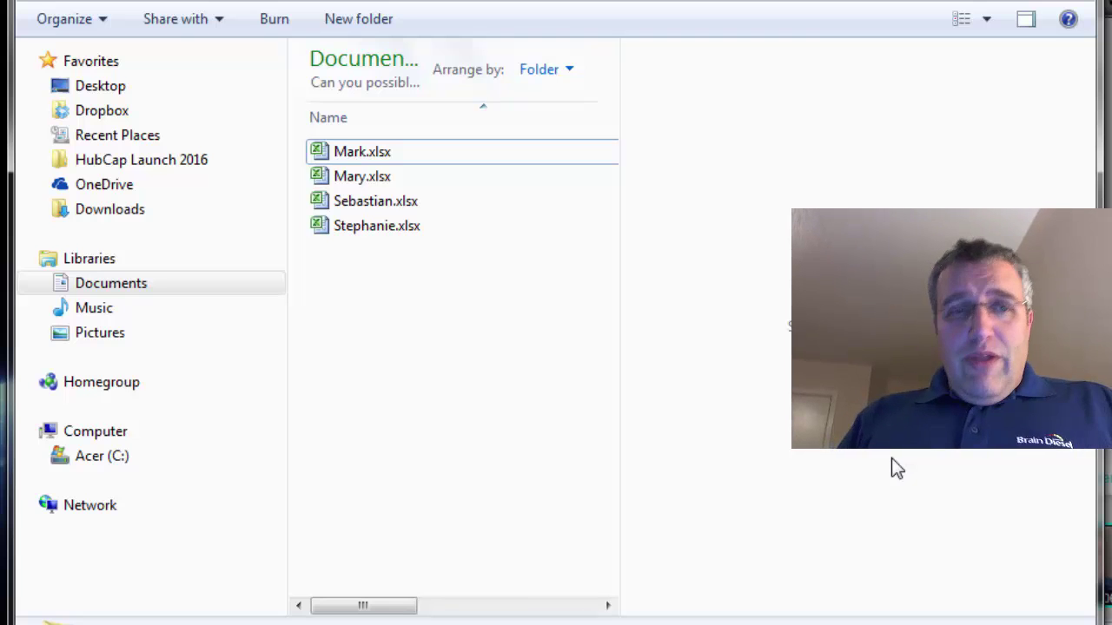
# Step: Tag all four selected workbooks with Atlantic Team; Sales; Results; Reports; Actual and save the tags
pyautogui.click(357, 158)
pyautogui.moveTo(360, 169); pyautogui.dragTo(358, 224)
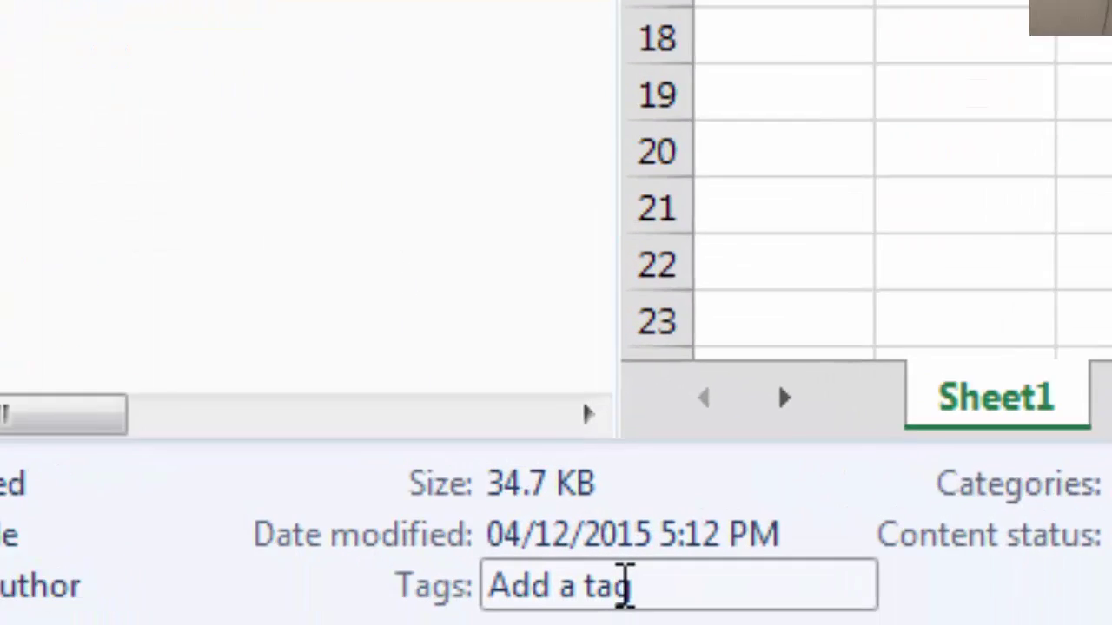
pyautogui.click(625, 587)
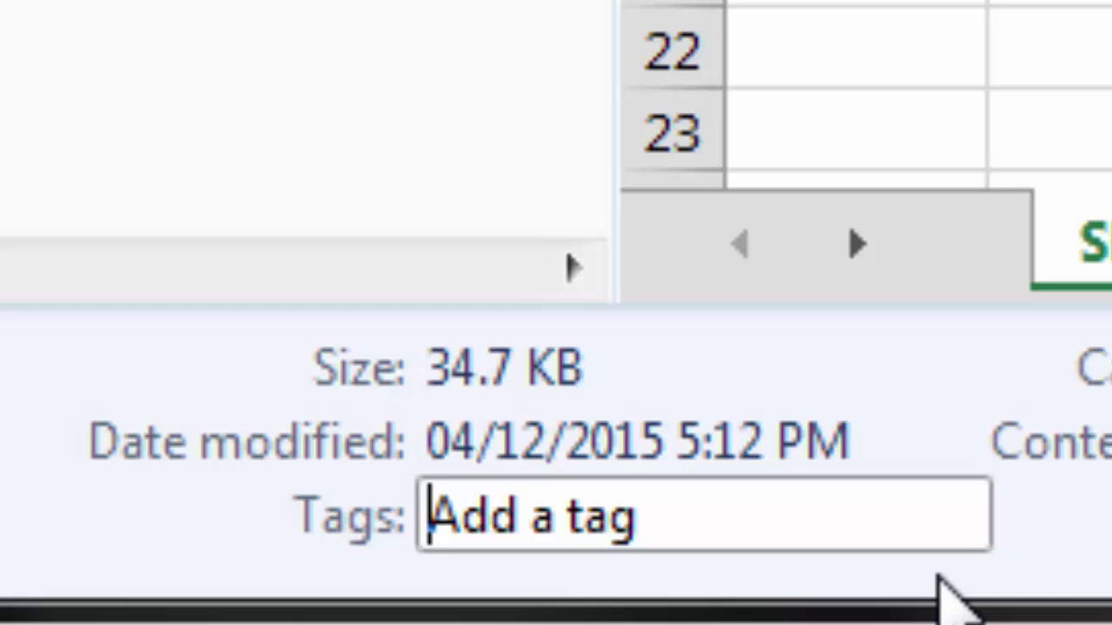
pyautogui.write('A')
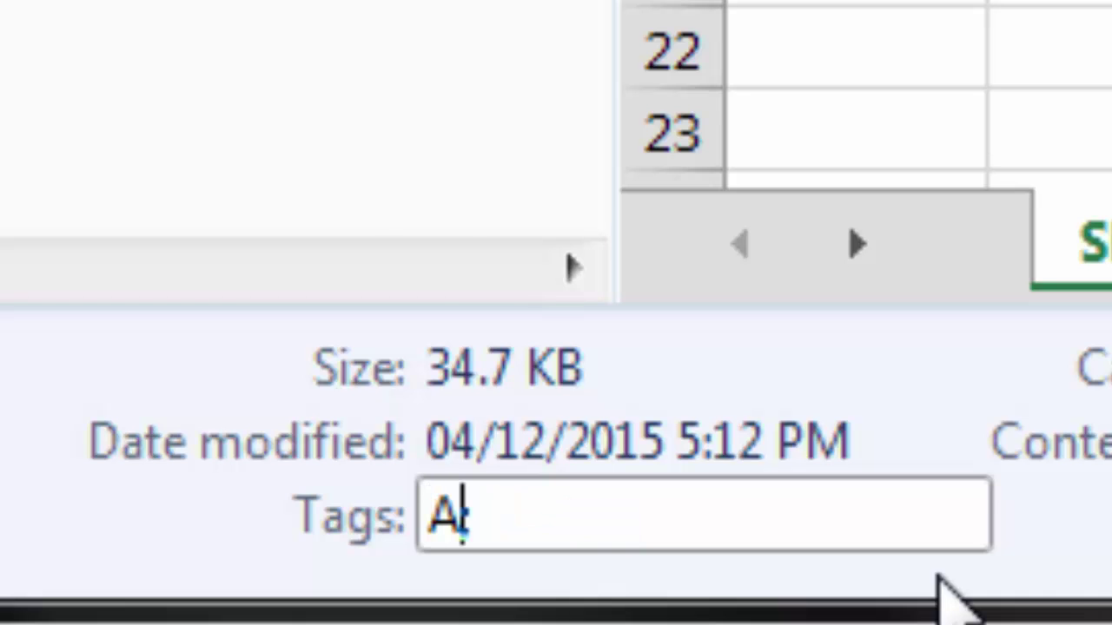
pyautogui.write('tlanti;')
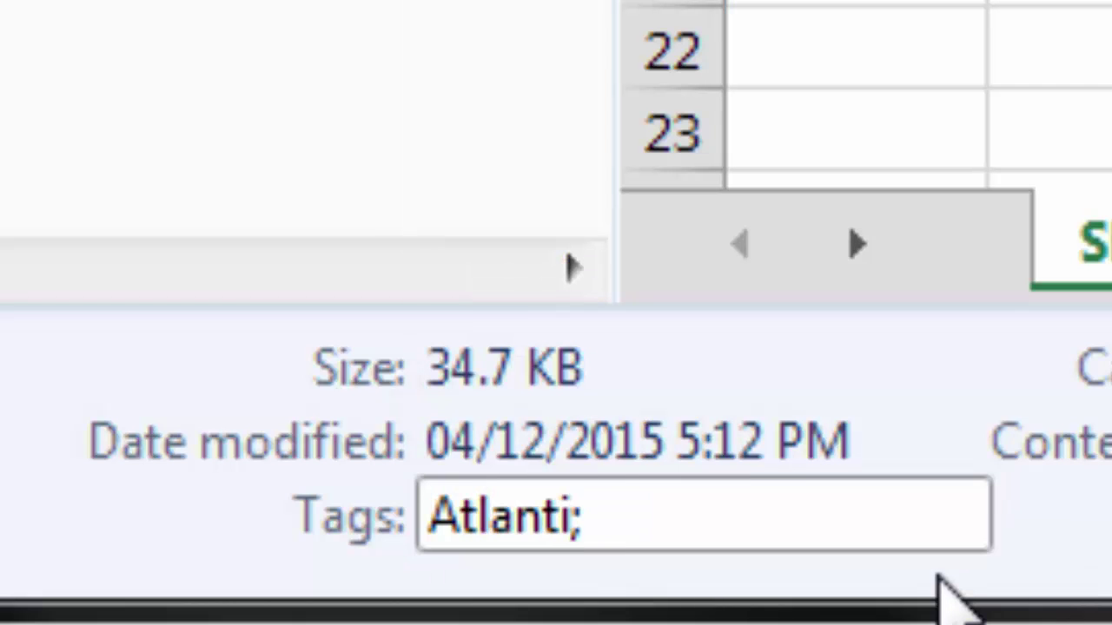
pyautogui.write('c Re')
pyautogui.press('BackSpace')
pyautogui.write('e')
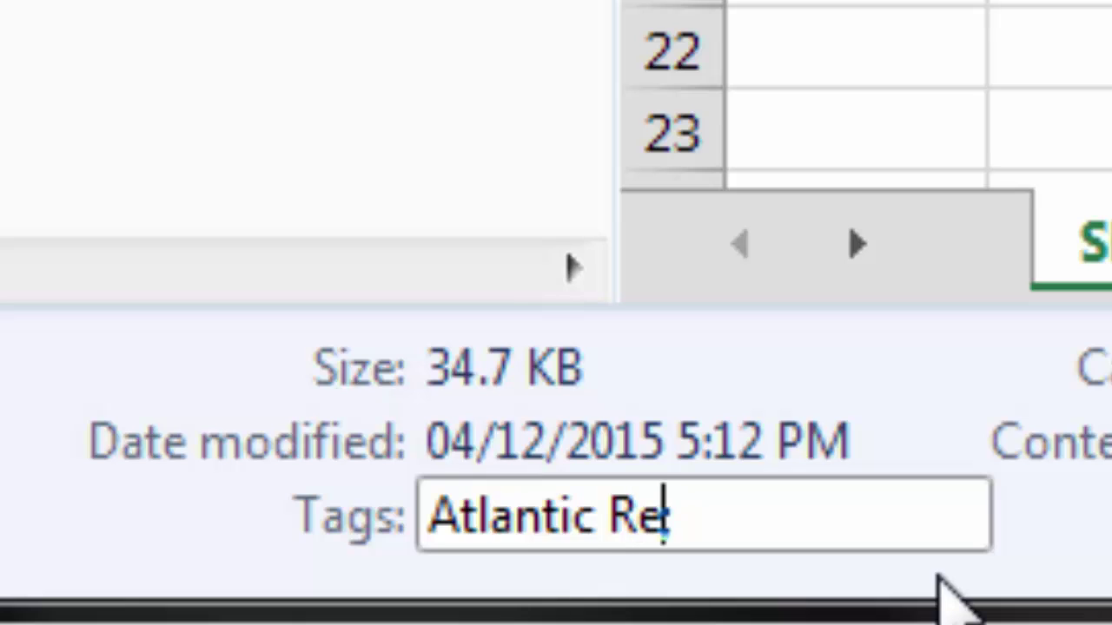
pyautogui.write('a')
pyautogui.press('BackSpace')
pyautogui.press('BackSpace')
pyautogui.press('BackSpace')
pyautogui.write('Team')
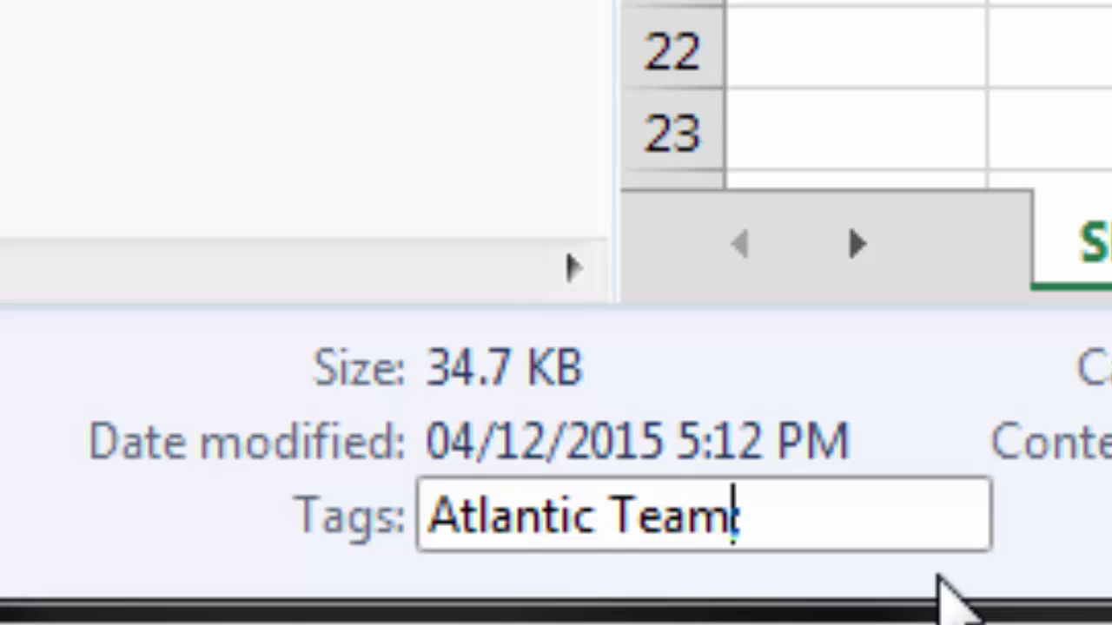
pyautogui.write('; ')
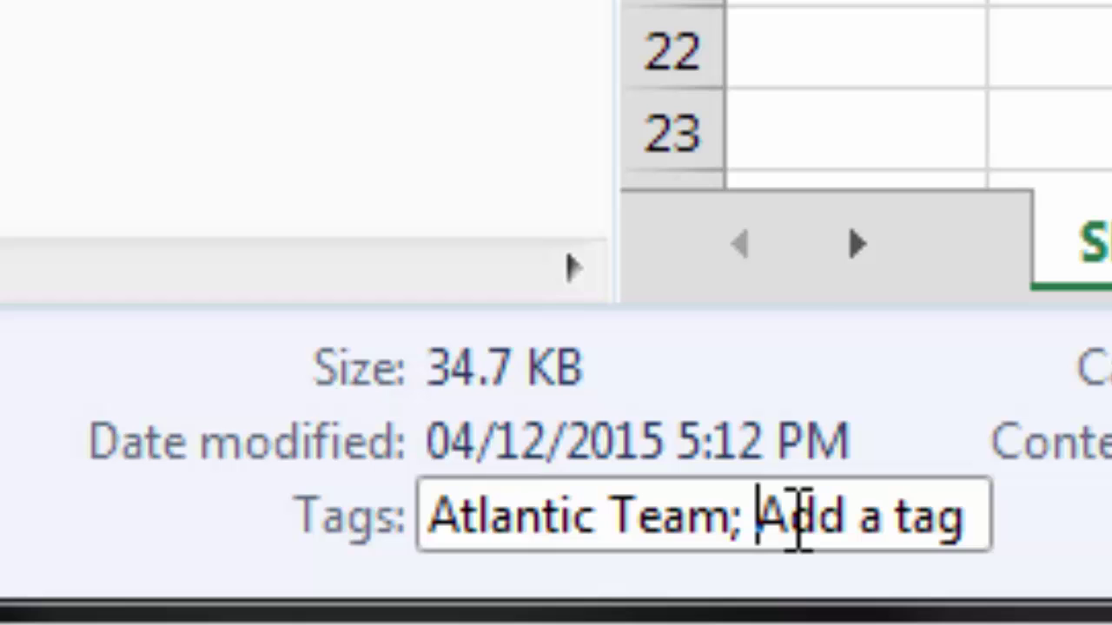
pyautogui.write('Sales')
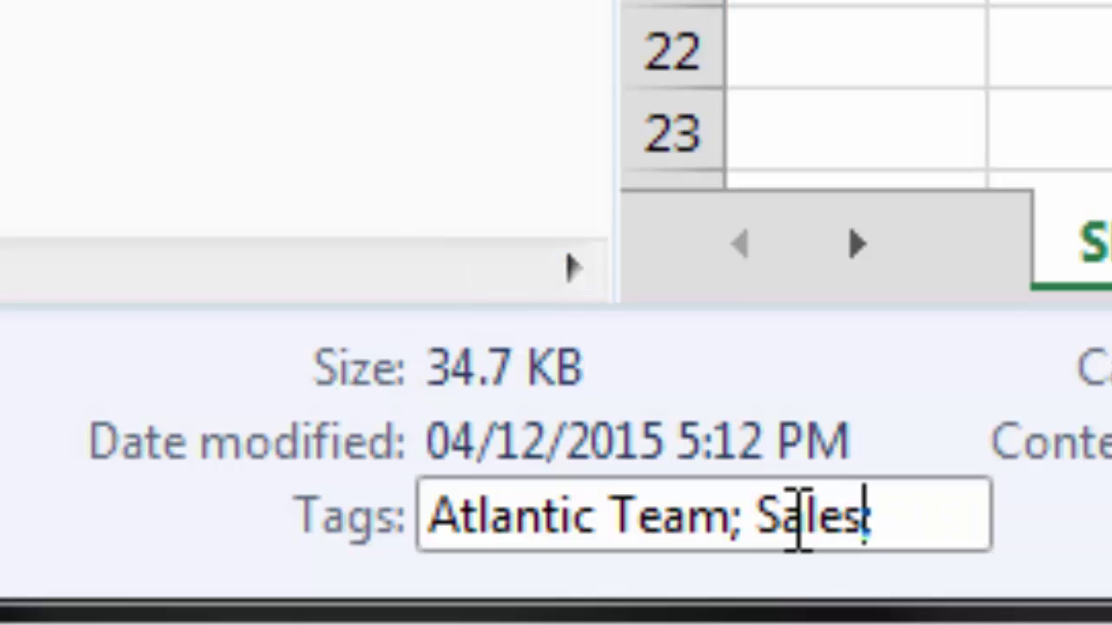
pyautogui.write(';')
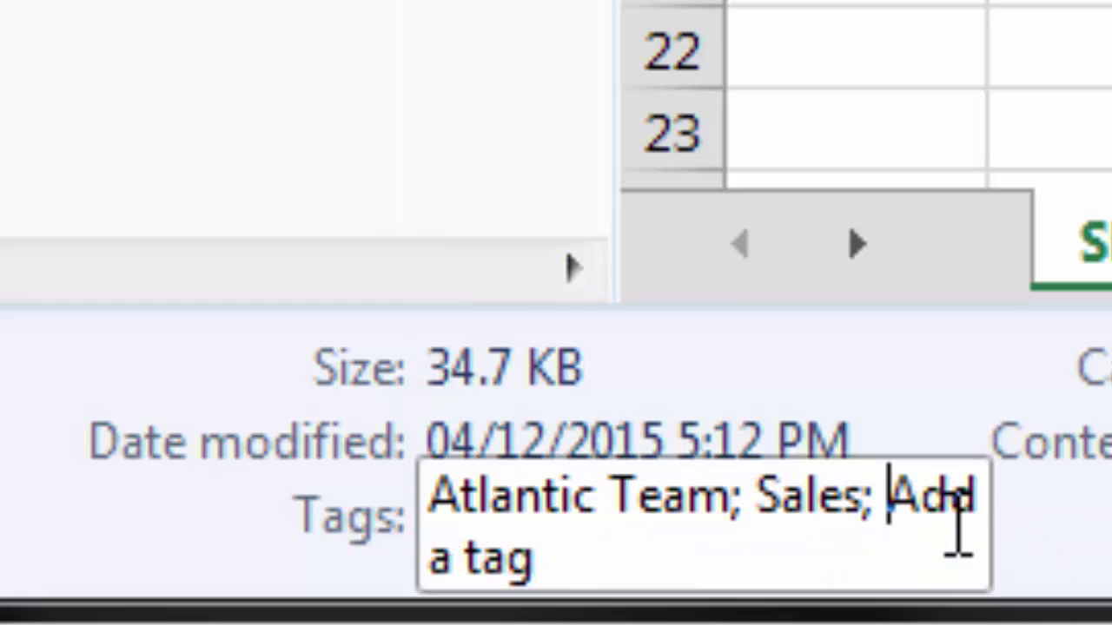
pyautogui.press('BackSpace')
pyautogui.write('Res')
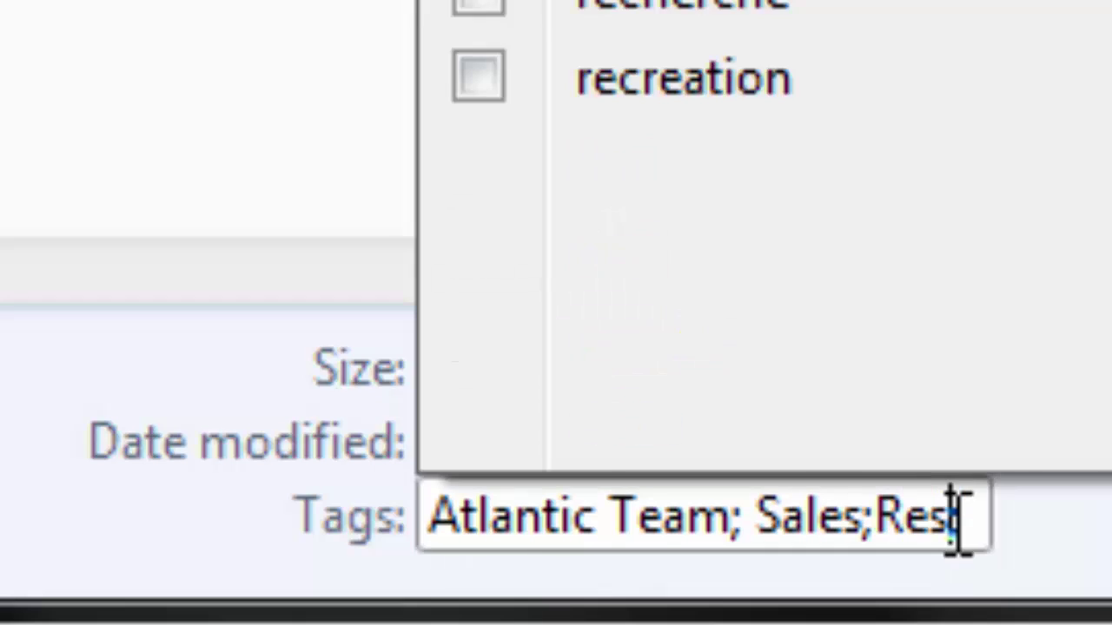
pyautogui.write('ults;')
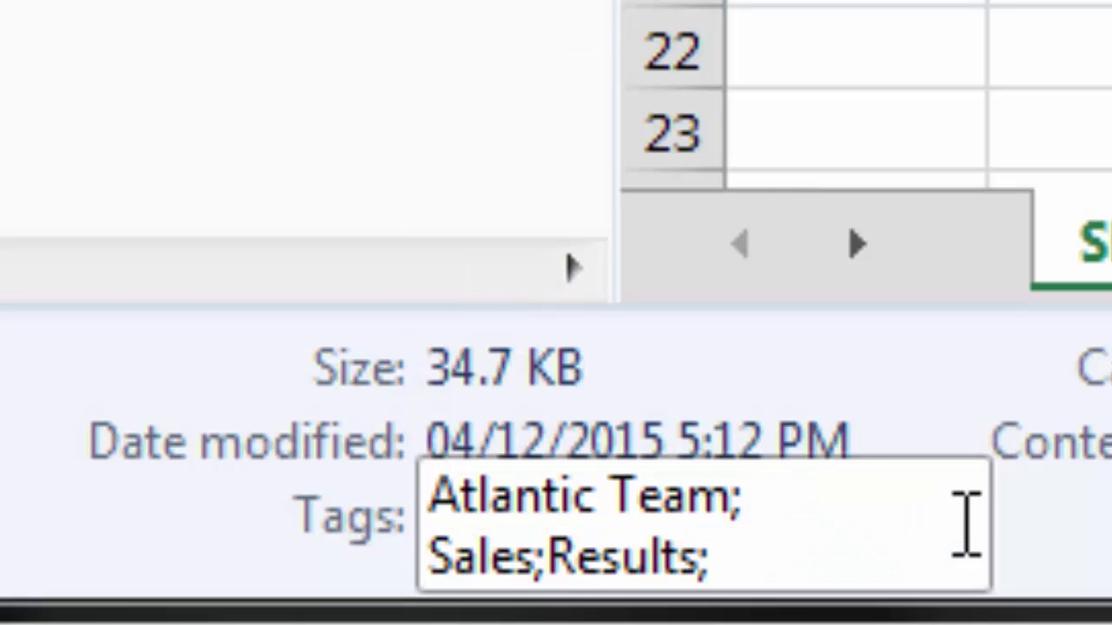
pyautogui.press('BackSpace')
pyautogui.write('; Report')
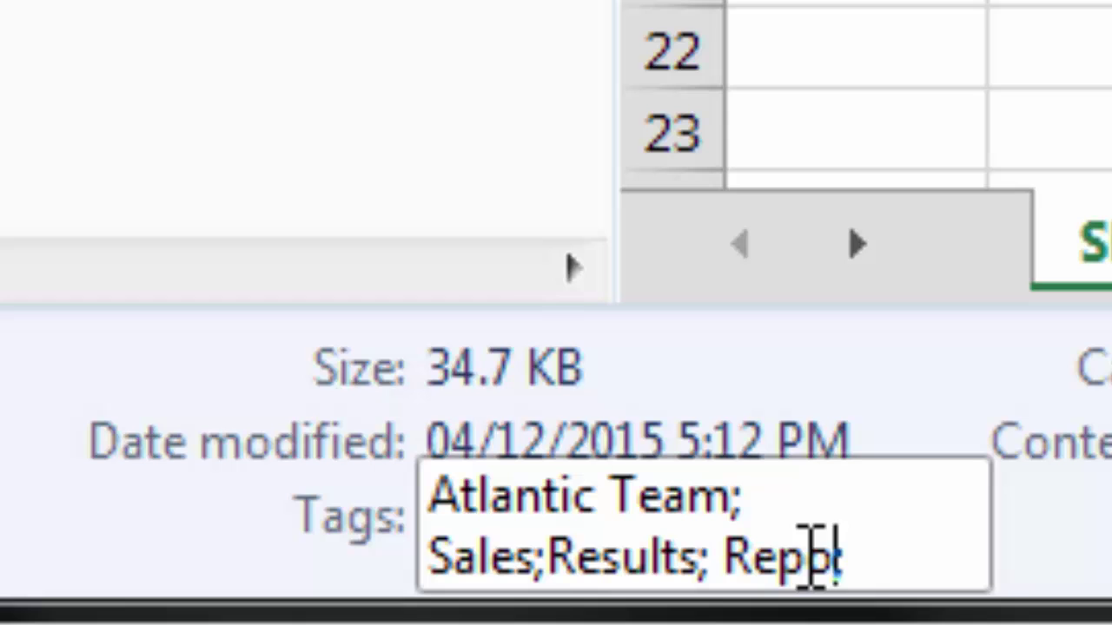
pyautogui.write('s')
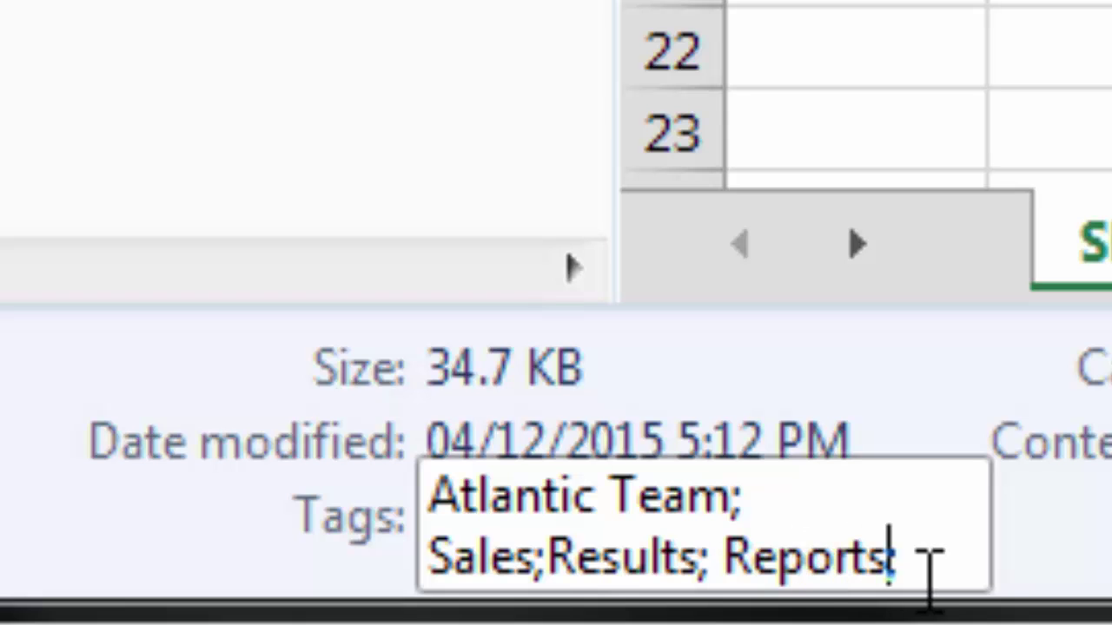
pyautogui.write('; Actual')
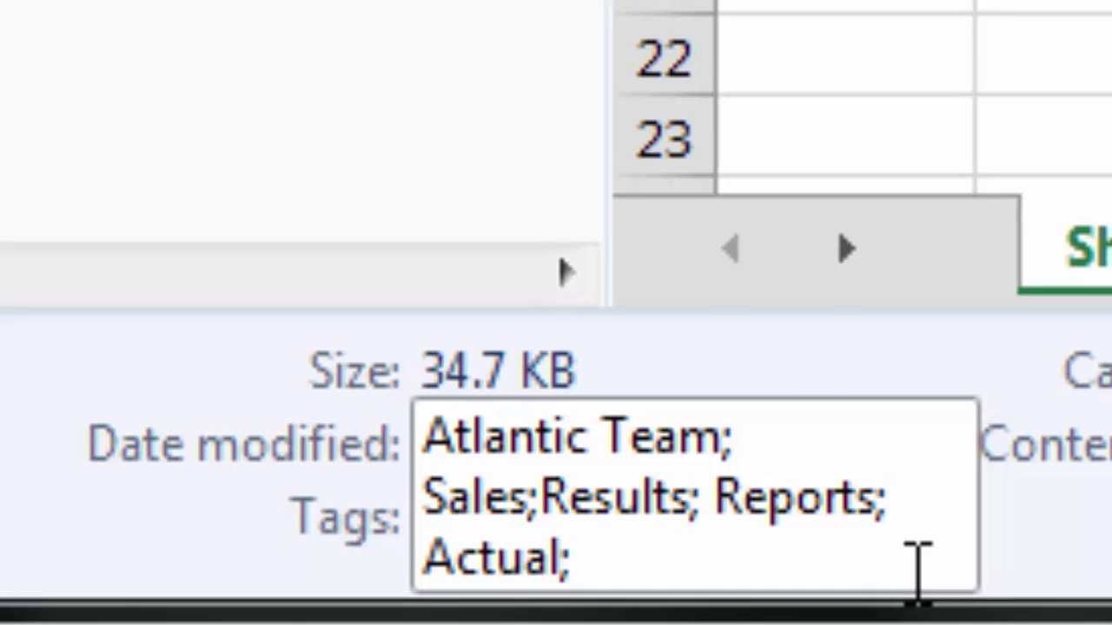
pyautogui.write(';')
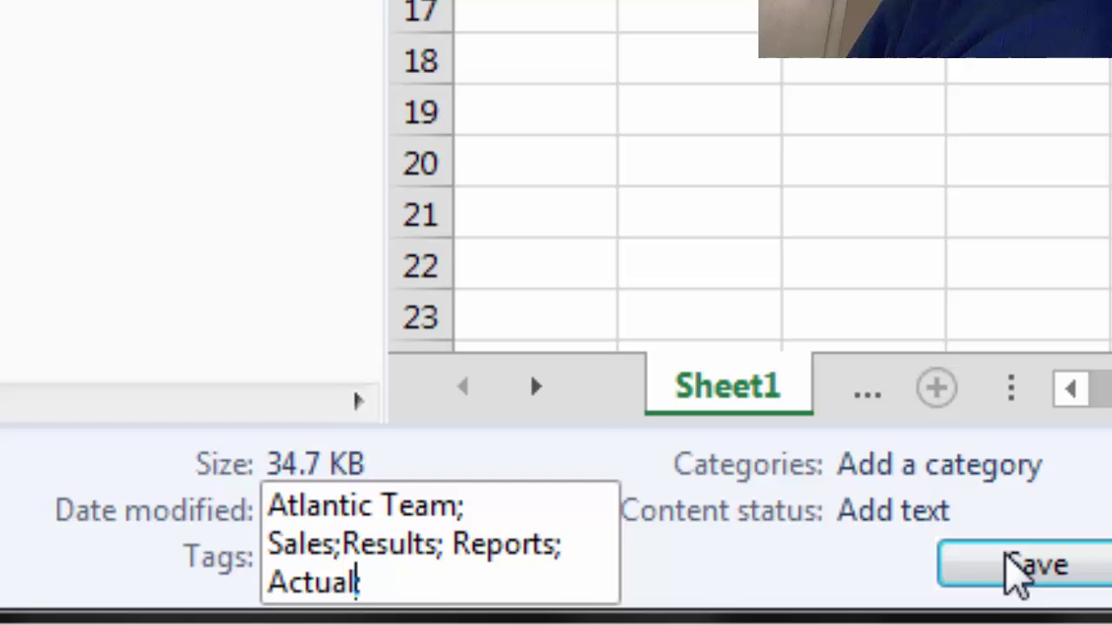
pyautogui.click(1012, 577)
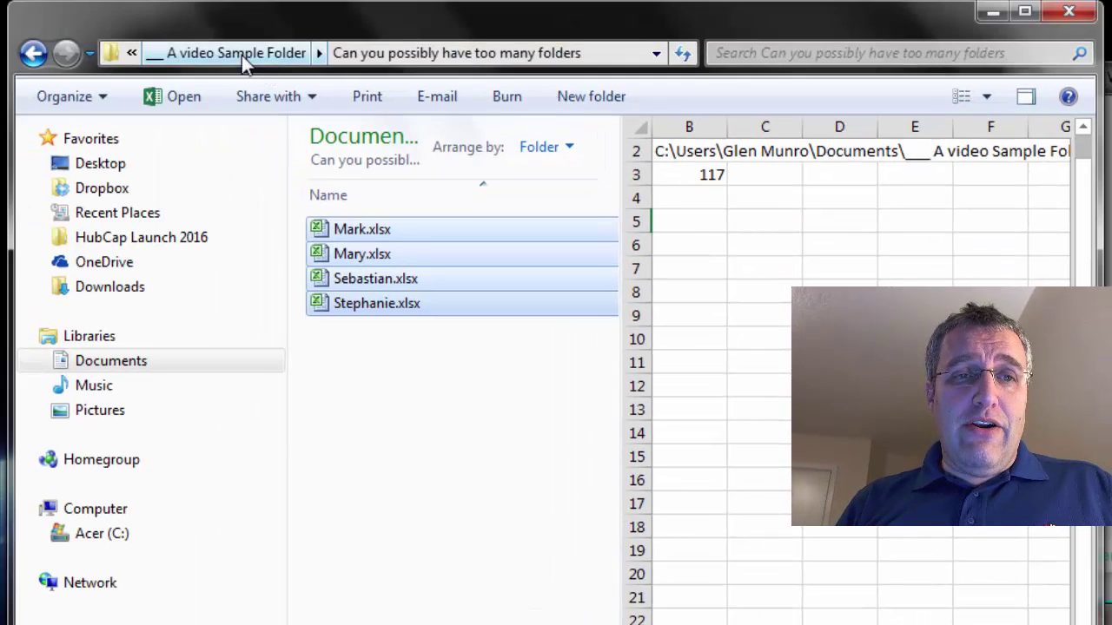
# Step: From the A video Sample Folder, search for act, rep, port and atla in turn, clearing each
pyautogui.click(242, 54)
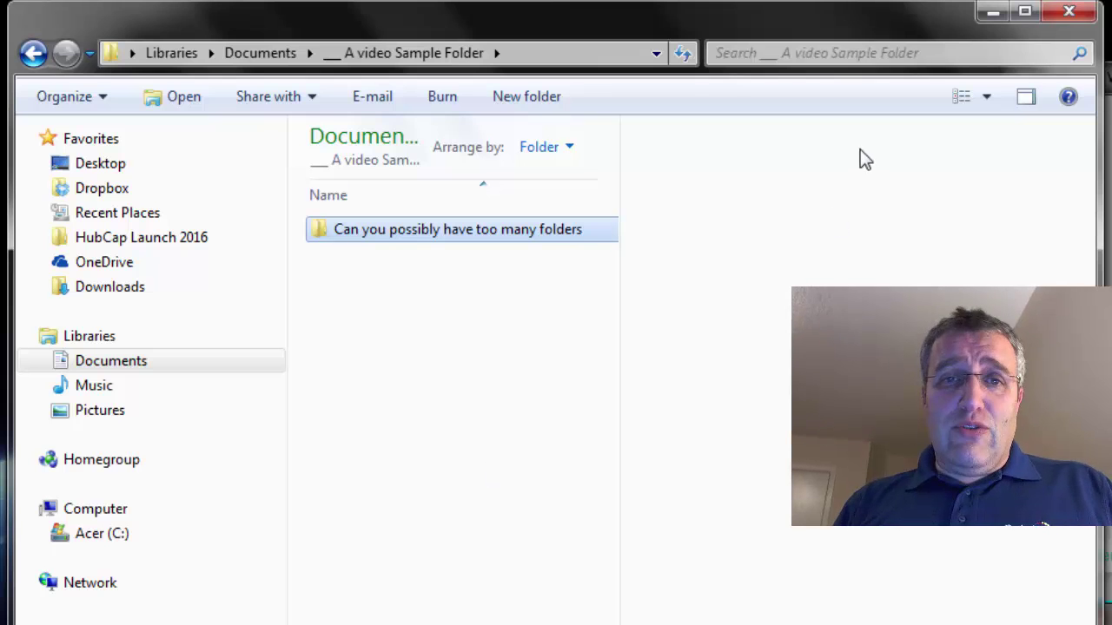
pyautogui.click(803, 53)
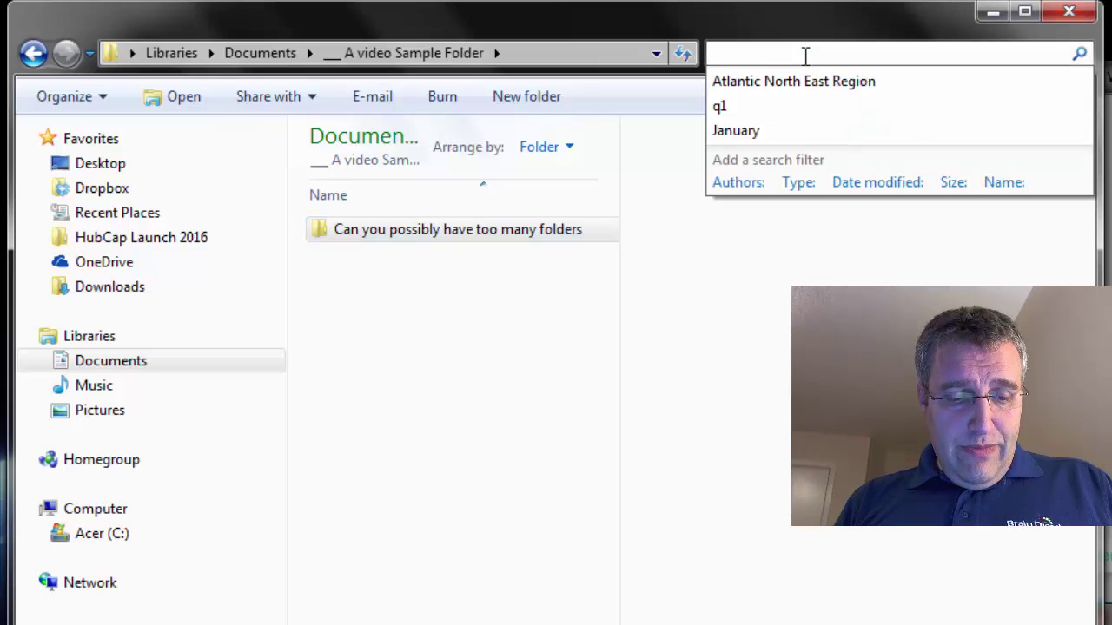
pyautogui.write('act')
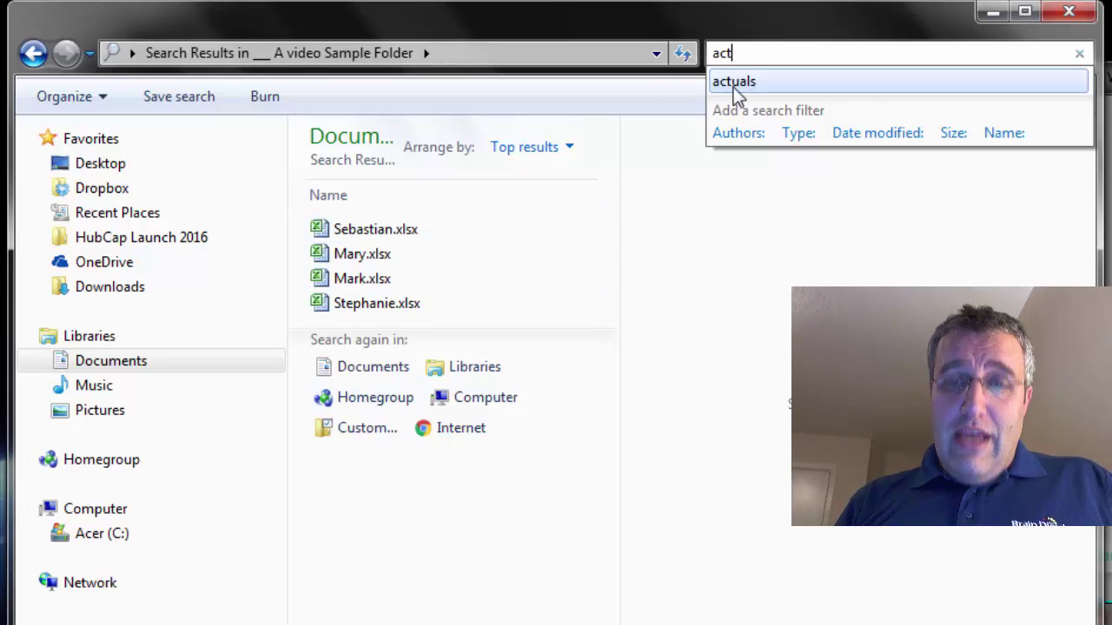
pyautogui.press('BackSpace')
pyautogui.press('BackSpace')
pyautogui.press('BackSpace')
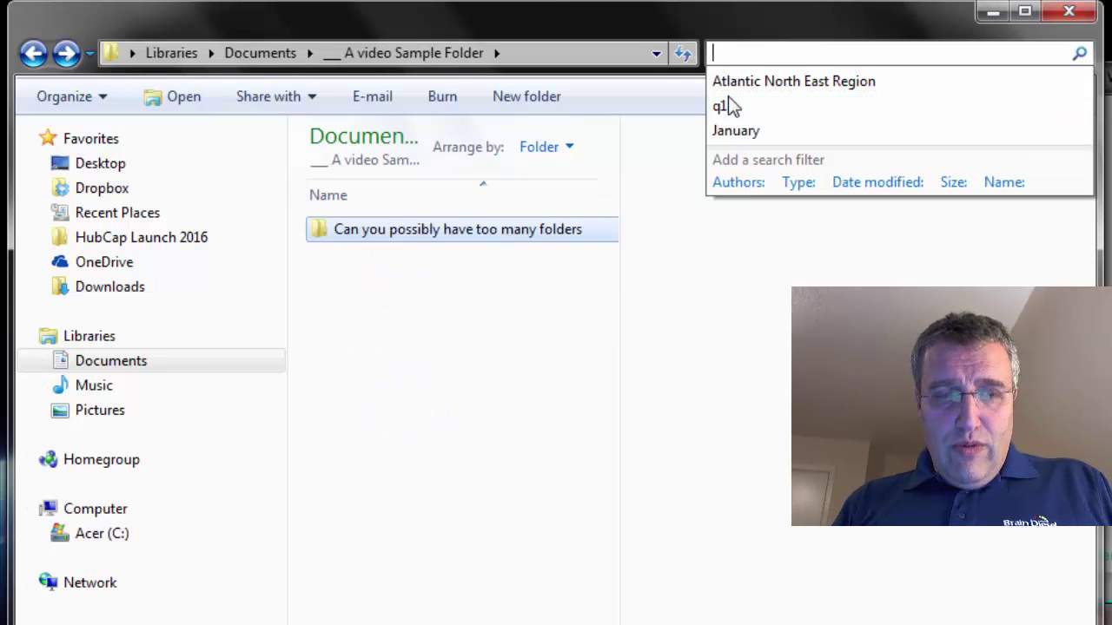
pyautogui.write('rep')
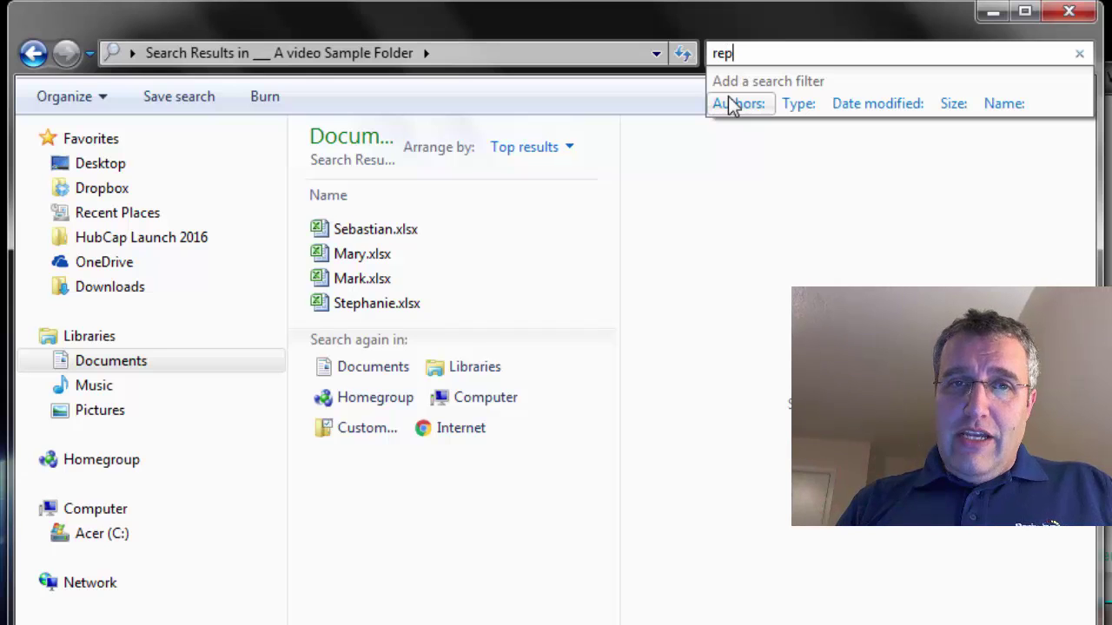
pyautogui.press('BackSpace')
pyautogui.press('BackSpace')
pyautogui.press('BackSpace')
pyautogui.write('port')
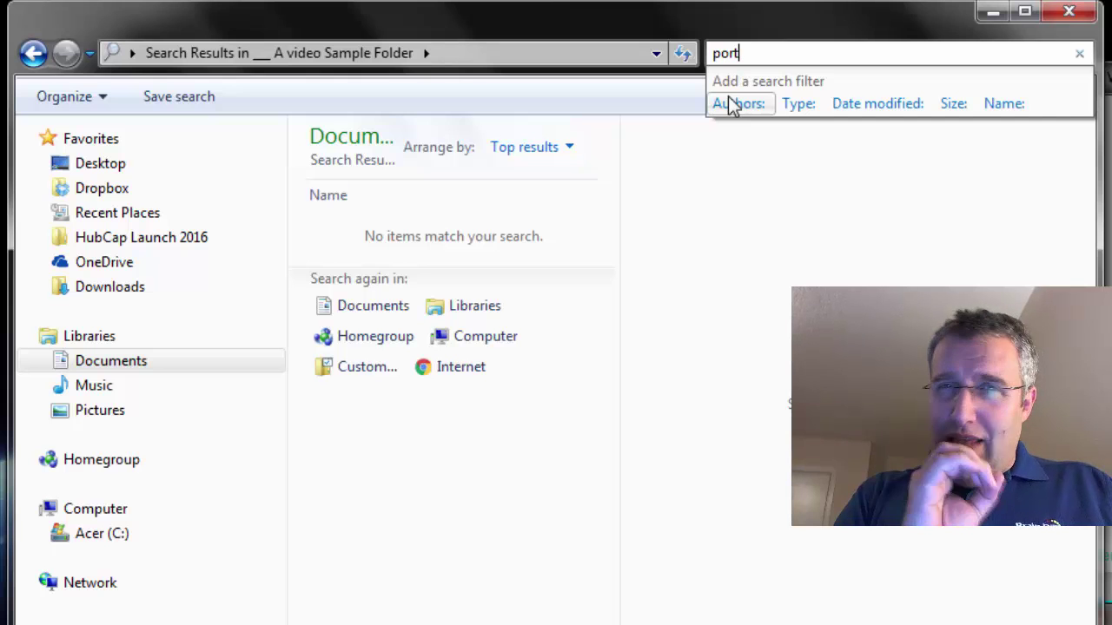
pyautogui.press('BackSpace')
pyautogui.press('BackSpace')
pyautogui.press('BackSpace')
pyautogui.press('BackSpace')
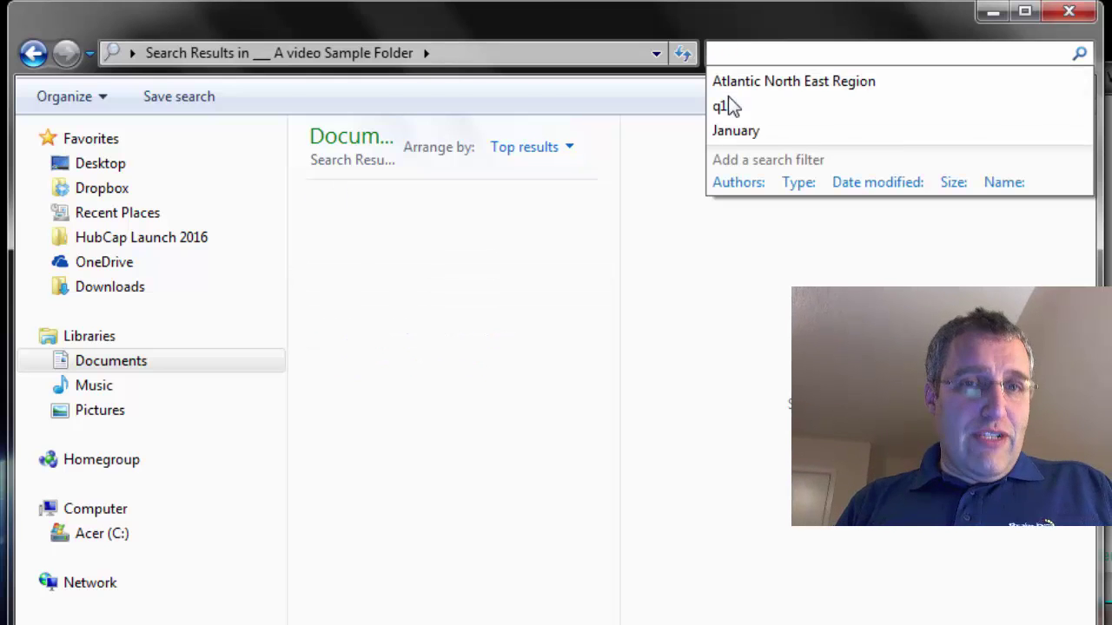
pyautogui.write('atla')
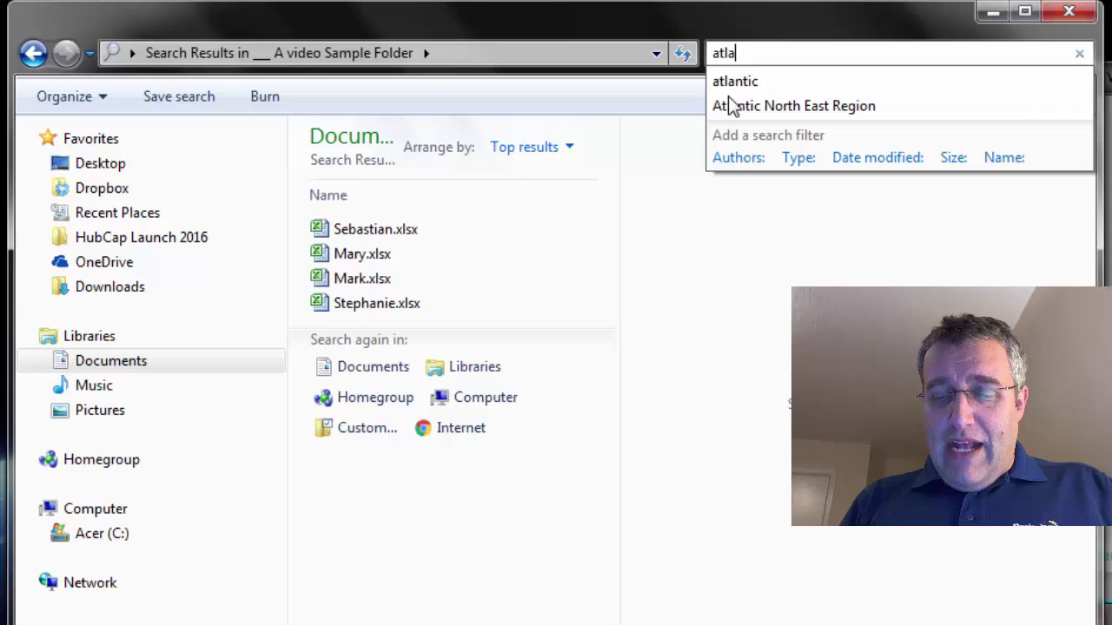
pyautogui.press('BackSpace')
pyautogui.press('BackSpace')
pyautogui.press('BackSpace')
pyautogui.press('BackSpace')
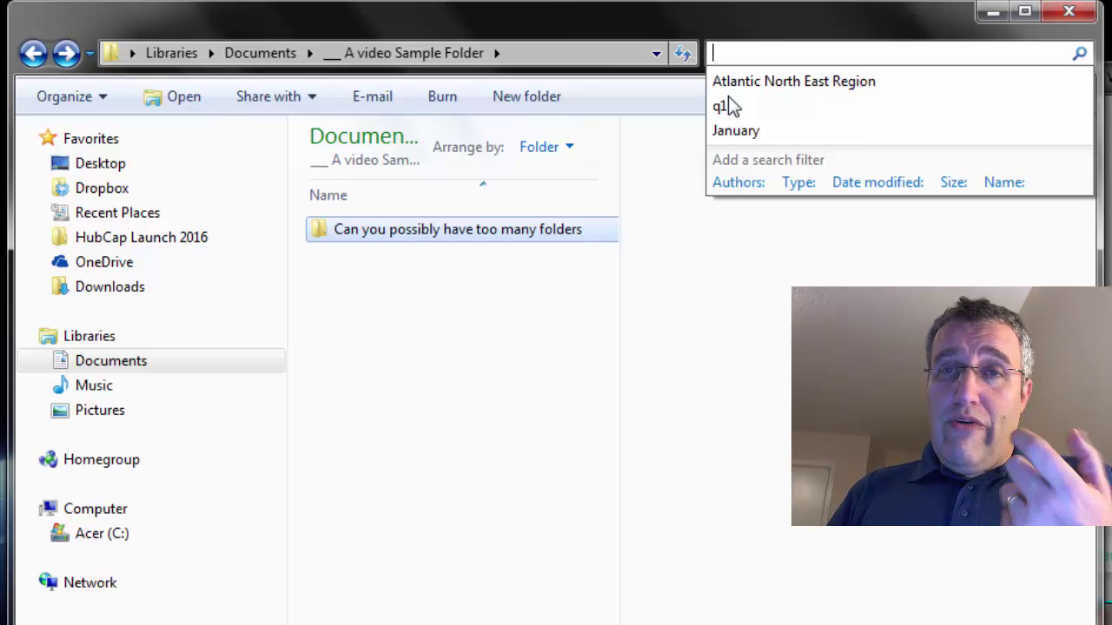
pyautogui.doubleClick(356, 233)
pyautogui.click(347, 256)
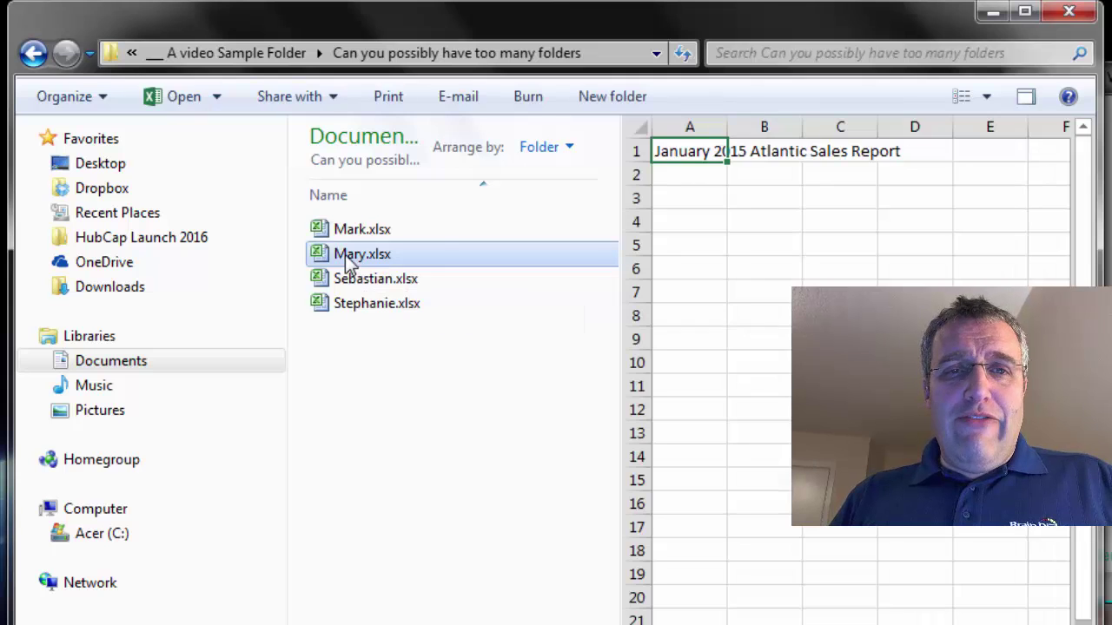
pyautogui.click(686, 166)
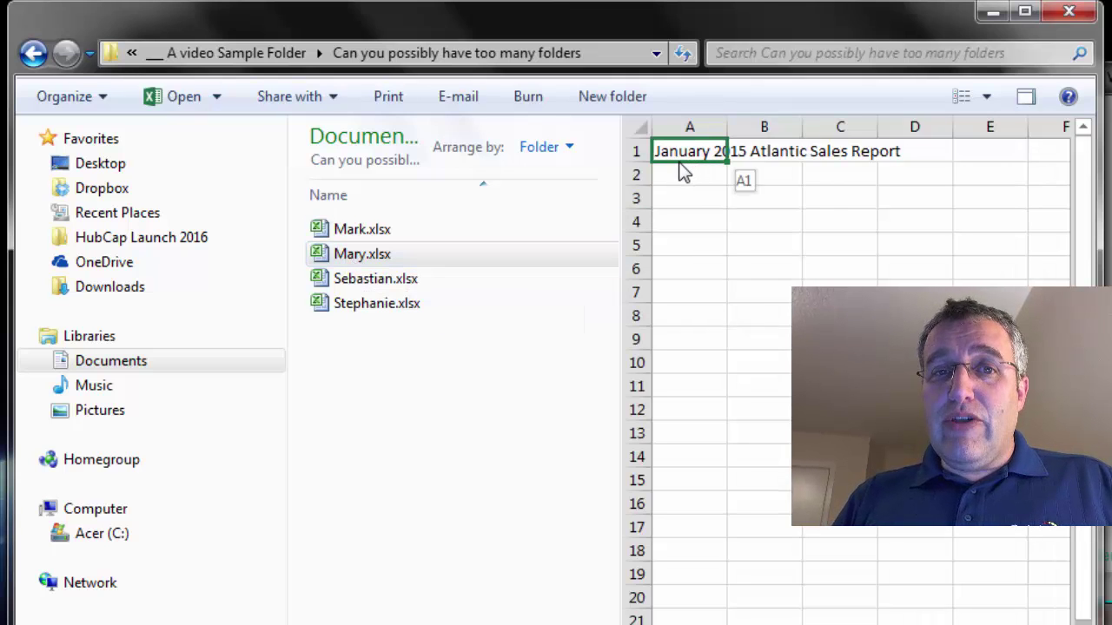
pyautogui.click(760, 177)
pyautogui.click(689, 151)
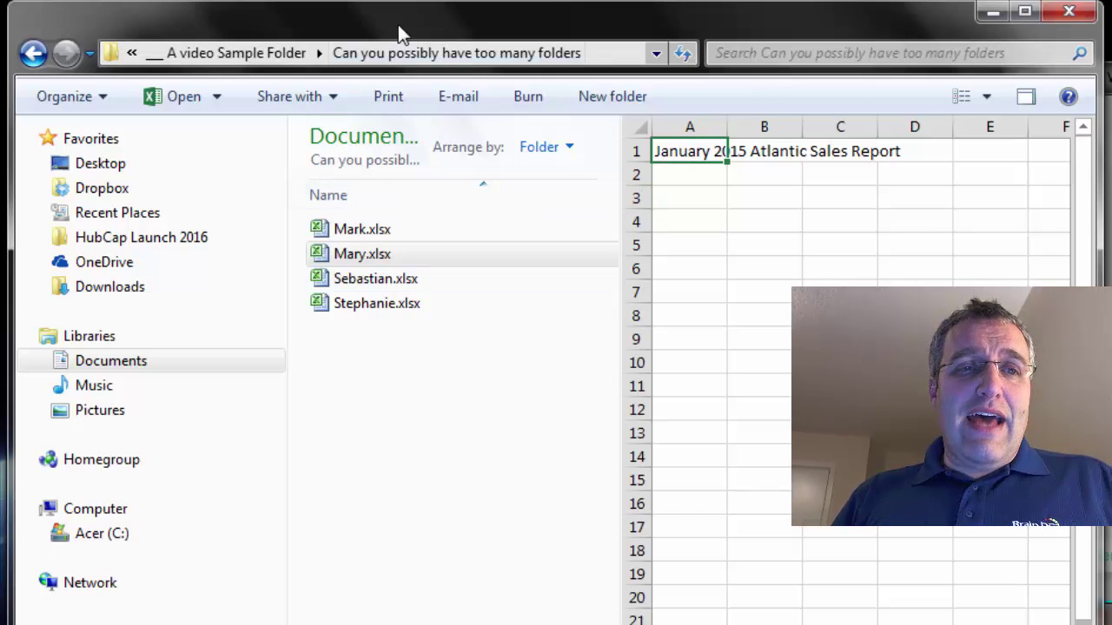
pyautogui.click(273, 57)
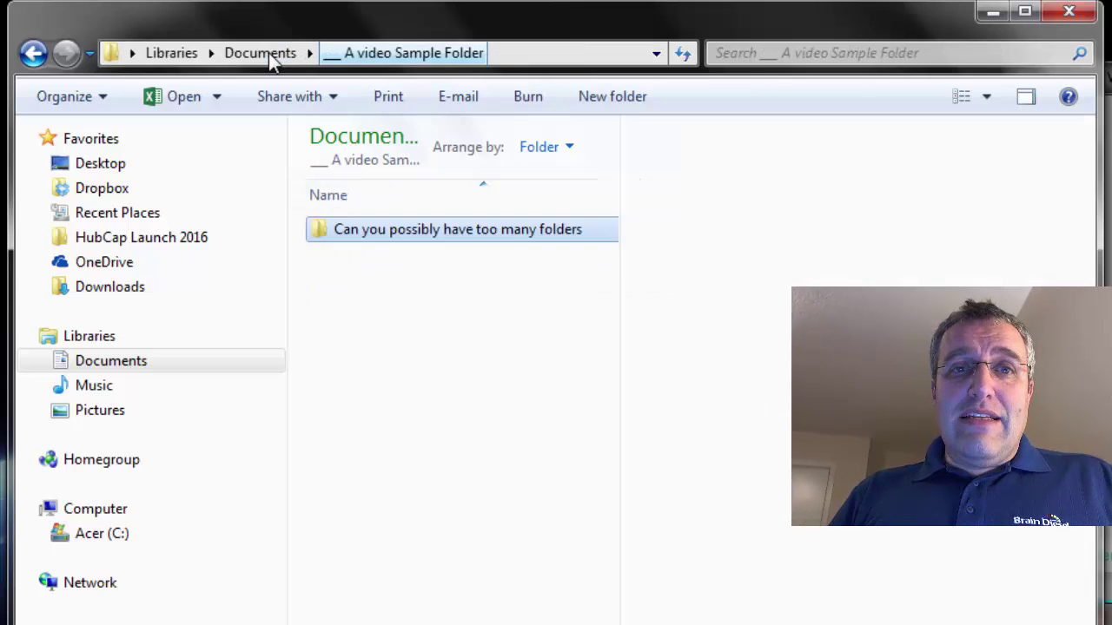
# Step: Search the sample folder for January, then for 2015, so only Mary.xlsx is listed
pyautogui.click(747, 53)
pyautogui.write('January')
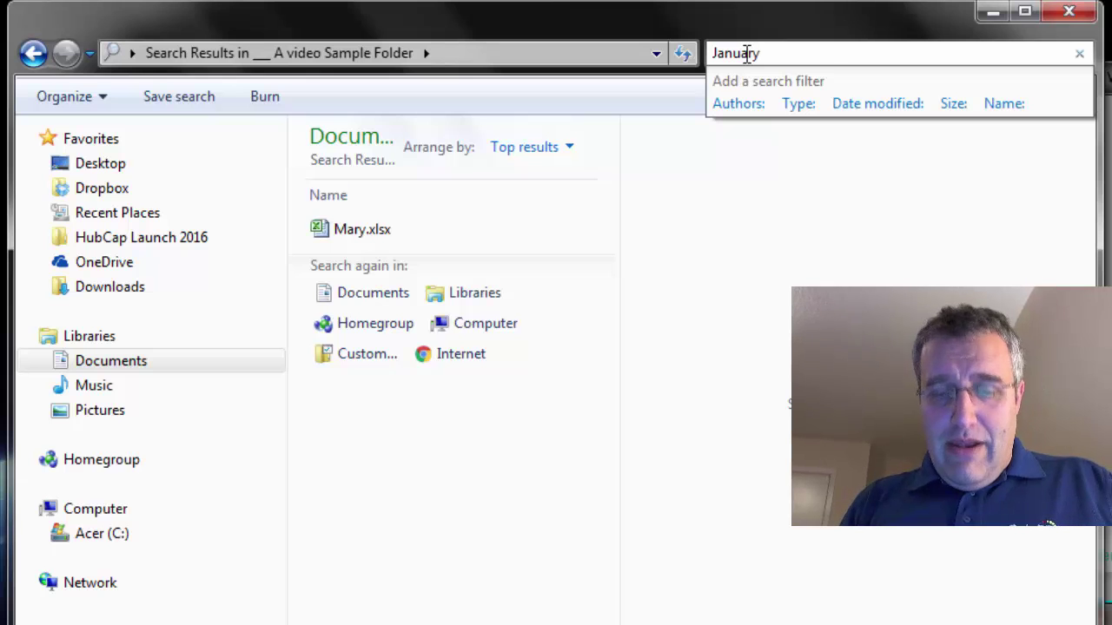
pyautogui.press('BackSpace')
pyautogui.press('BackSpace')
pyautogui.press('BackSpace')
pyautogui.press('BackSpace')
pyautogui.press('BackSpace')
pyautogui.press('BackSpace')
pyautogui.press('BackSpace')
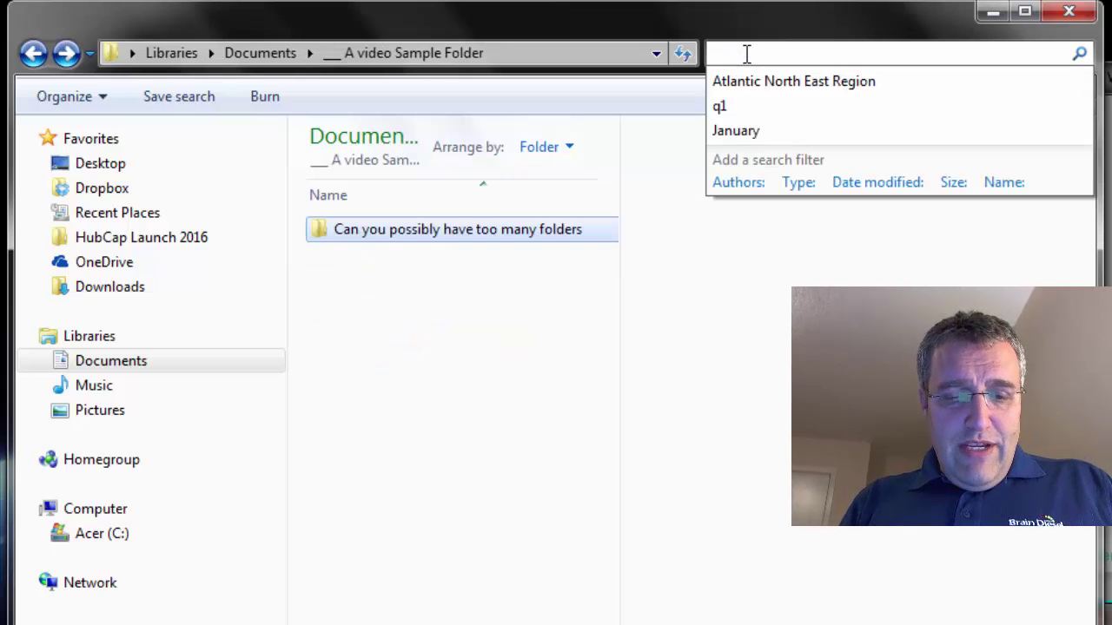
pyautogui.write('2015')
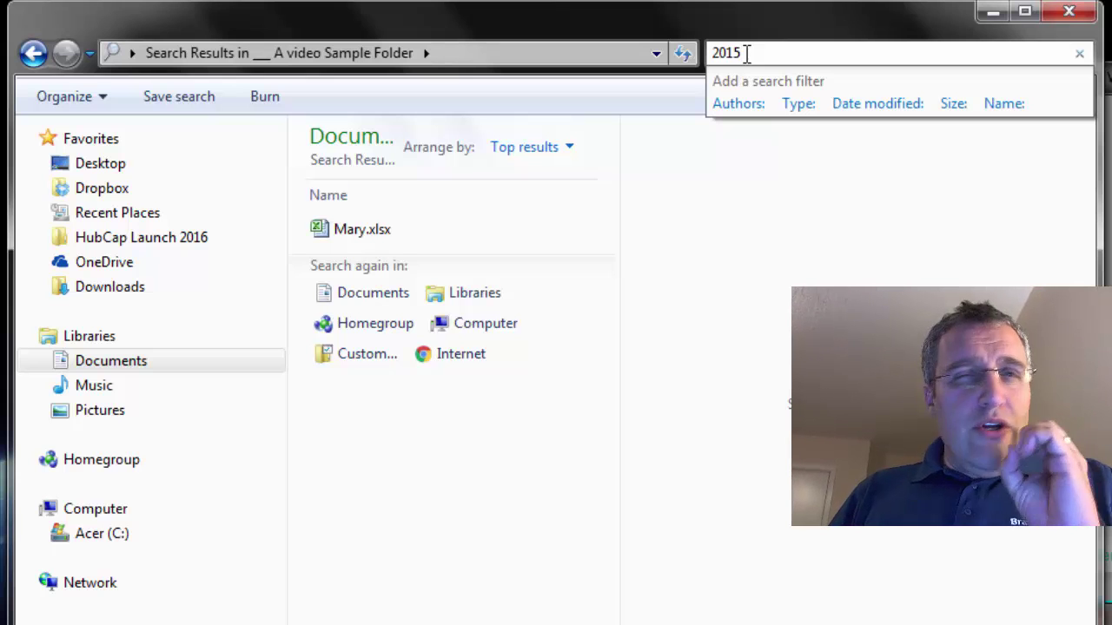
pyautogui.press('Return')
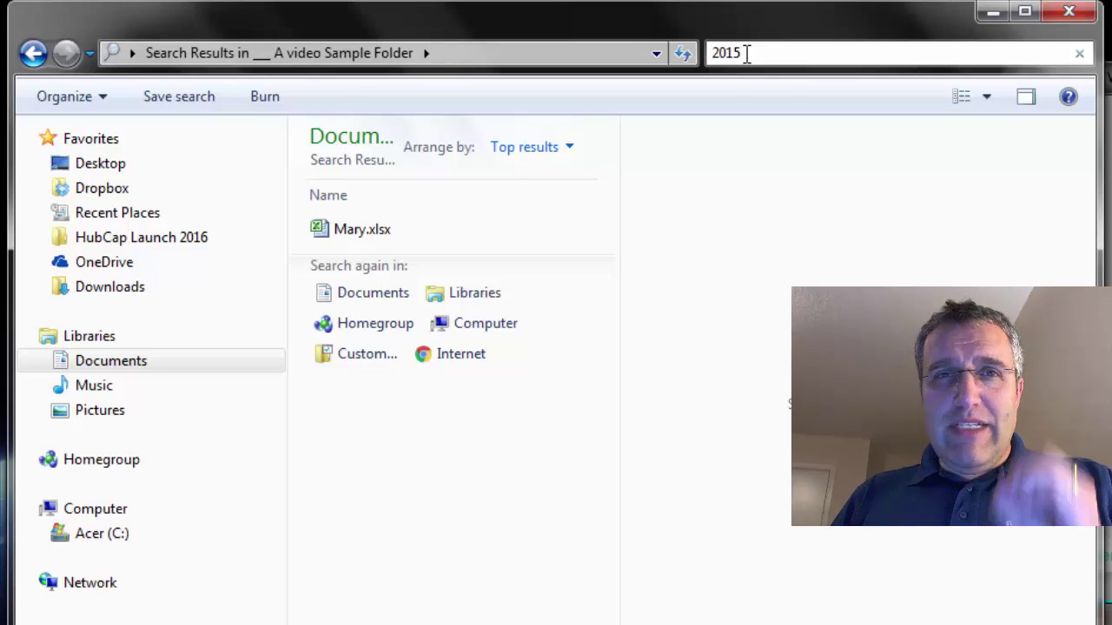